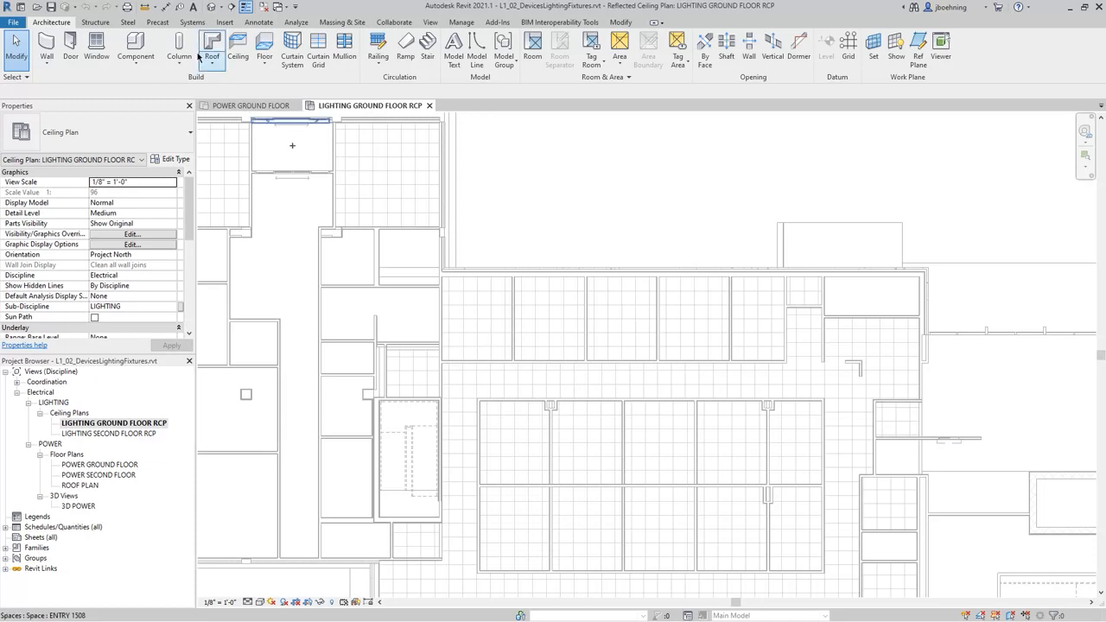
# Start placing a lighting fixture and filter the available types by "lighting 2x4".
pyautogui.click(192, 22)
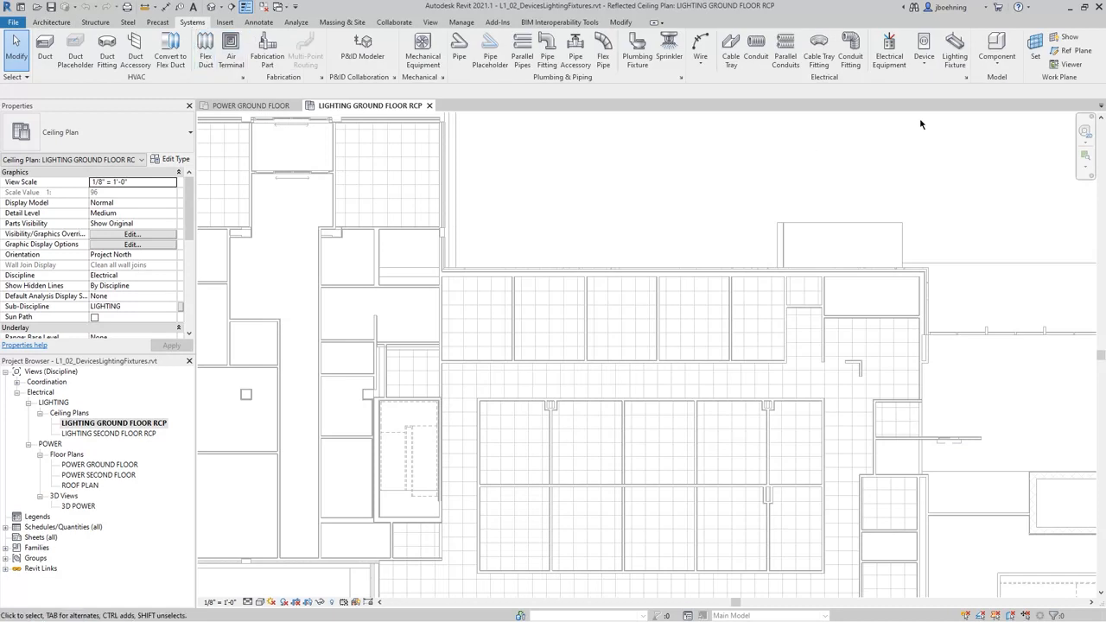
pyautogui.click(955, 54)
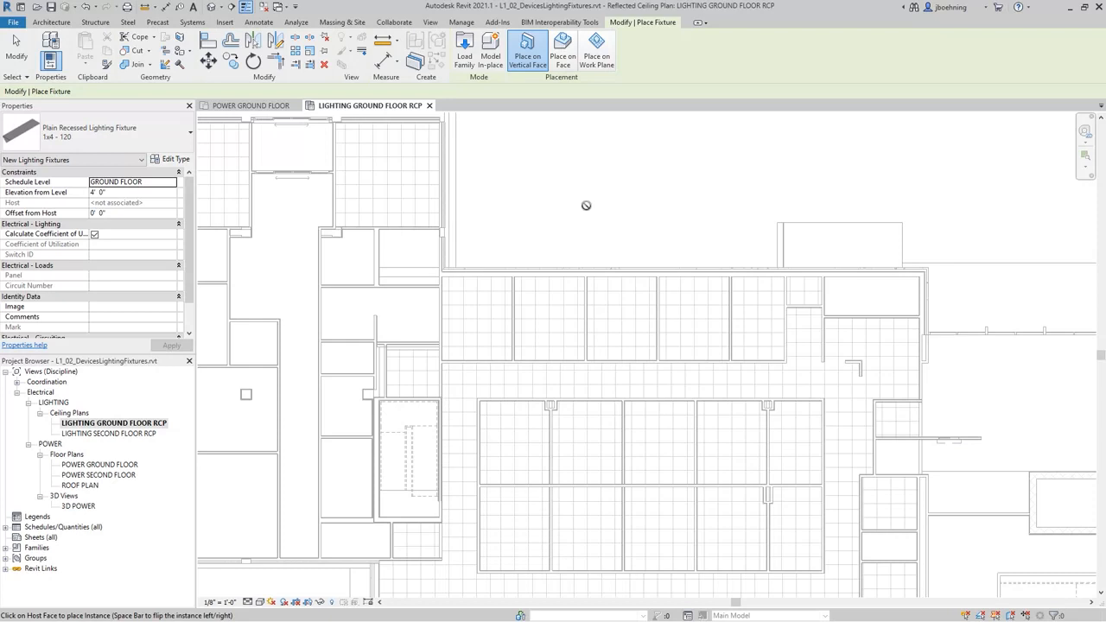
pyautogui.click(167, 143)
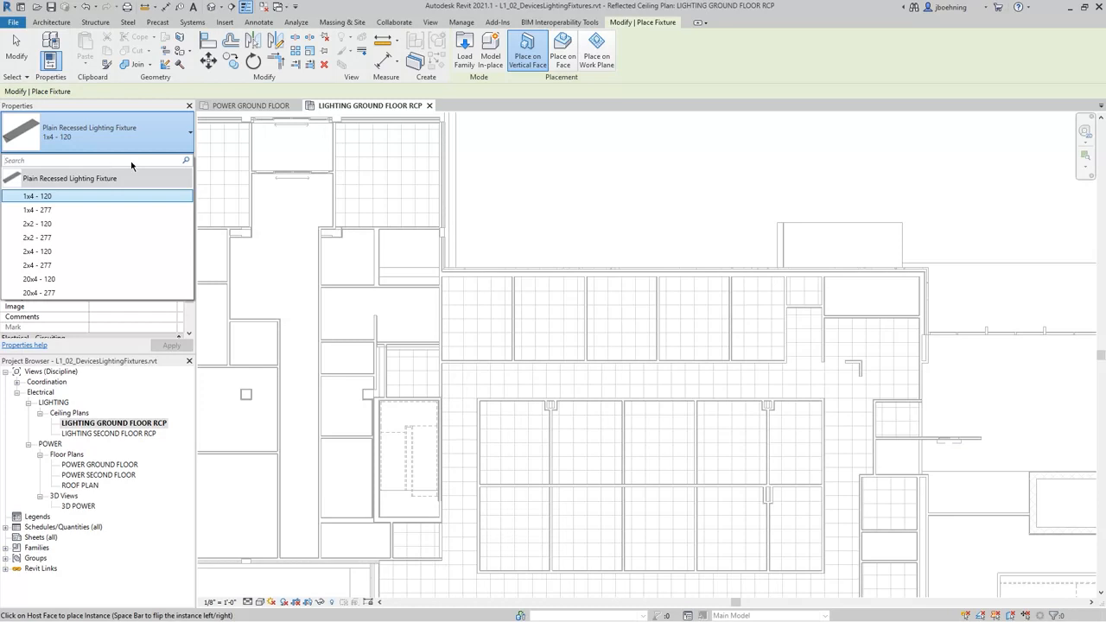
pyautogui.write('lighting')
pyautogui.write('2')
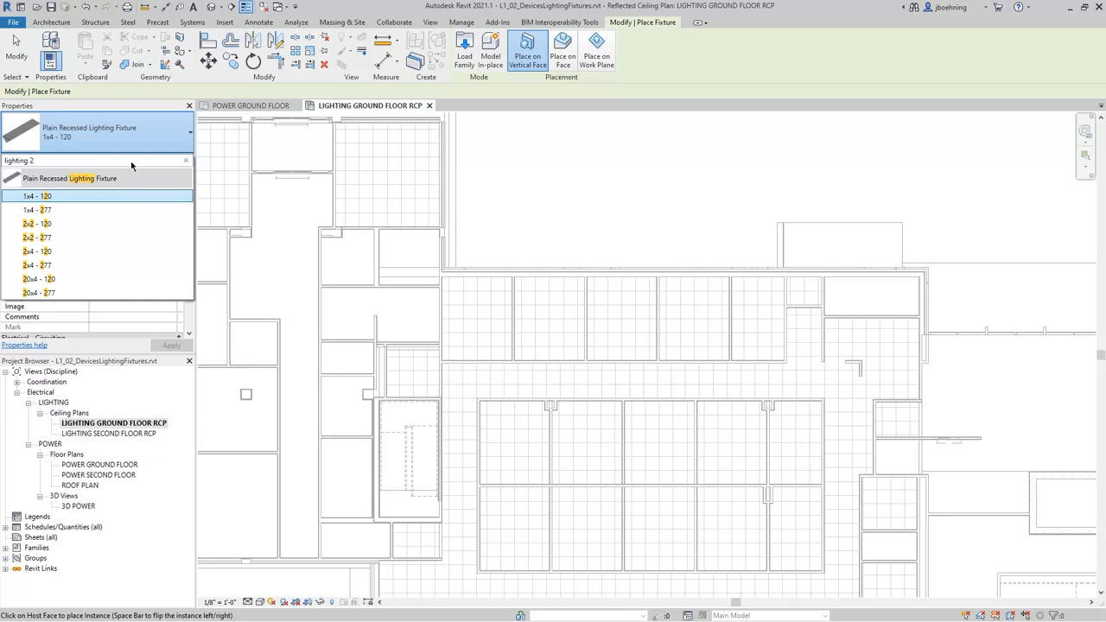
pyautogui.write('x4')
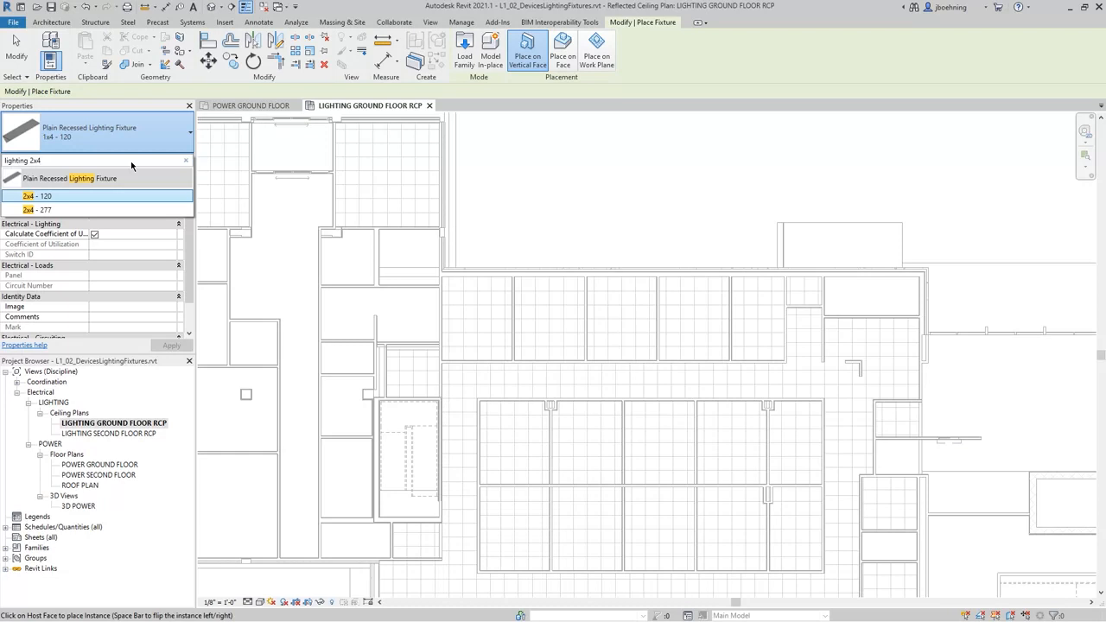
pyautogui.write('-')
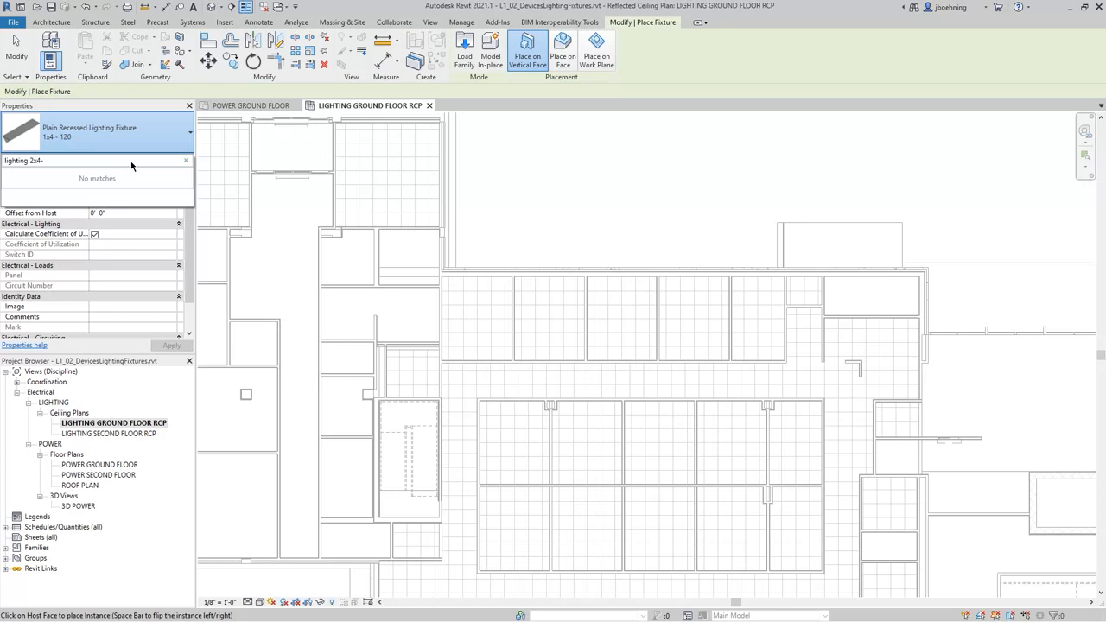
pyautogui.press('BackSpace')
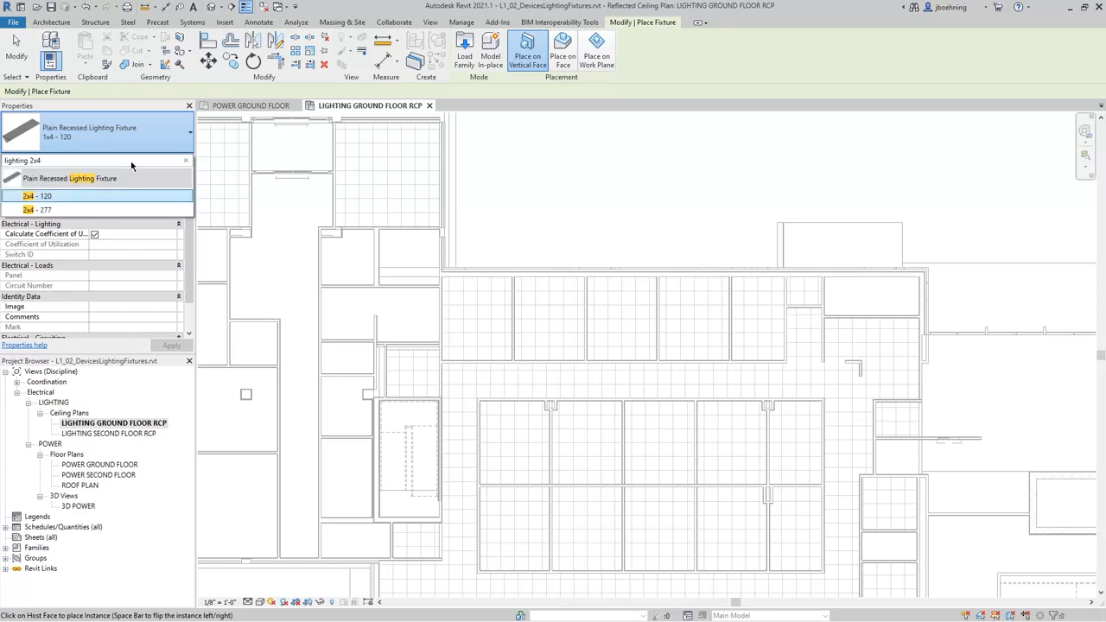
# Shorten the type filter to "light 2x4" and choose the Plain Recessed Lighting Fixture type 2x4 - 120.
pyautogui.write('-')
pyautogui.press('BackSpace')
pyautogui.press('BackSpace')
pyautogui.press('BackSpace')
pyautogui.press('BackSpace')
pyautogui.press('BackSpace')
pyautogui.press('BackSpace')
pyautogui.press('BackSpace')
pyautogui.press('BackSpace')
pyautogui.press('BackSpace')
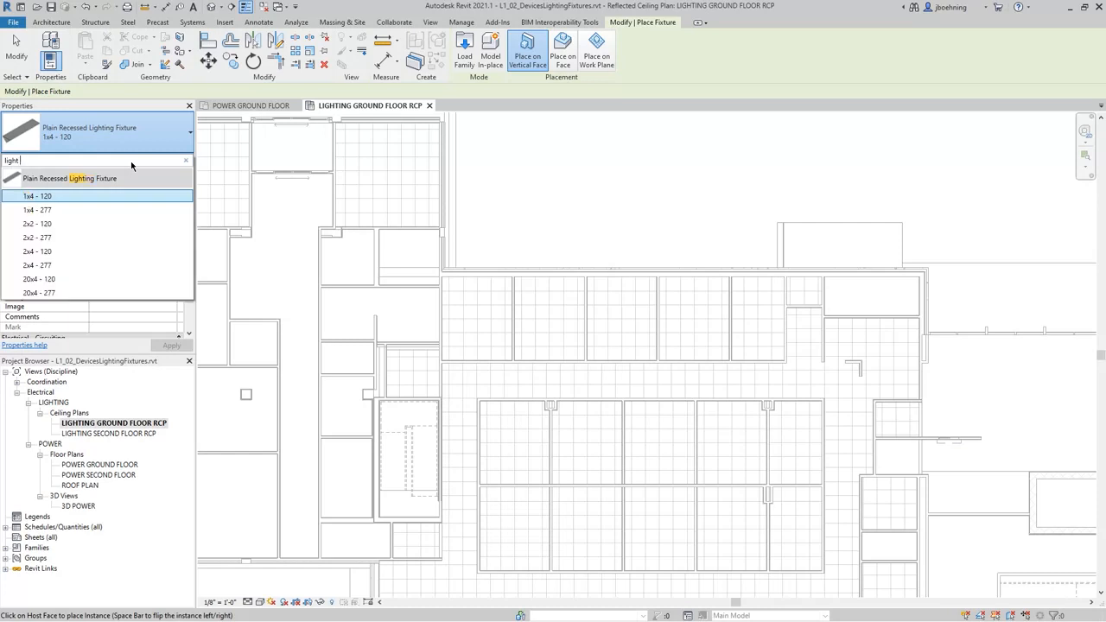
pyautogui.write('2x4')
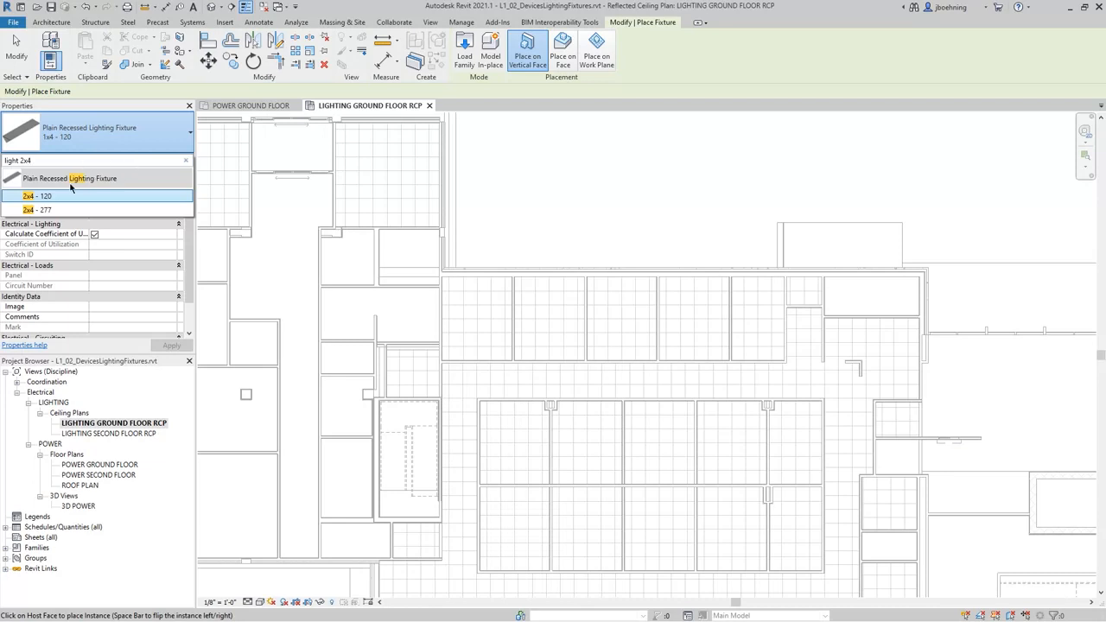
pyautogui.moveTo(57, 198)
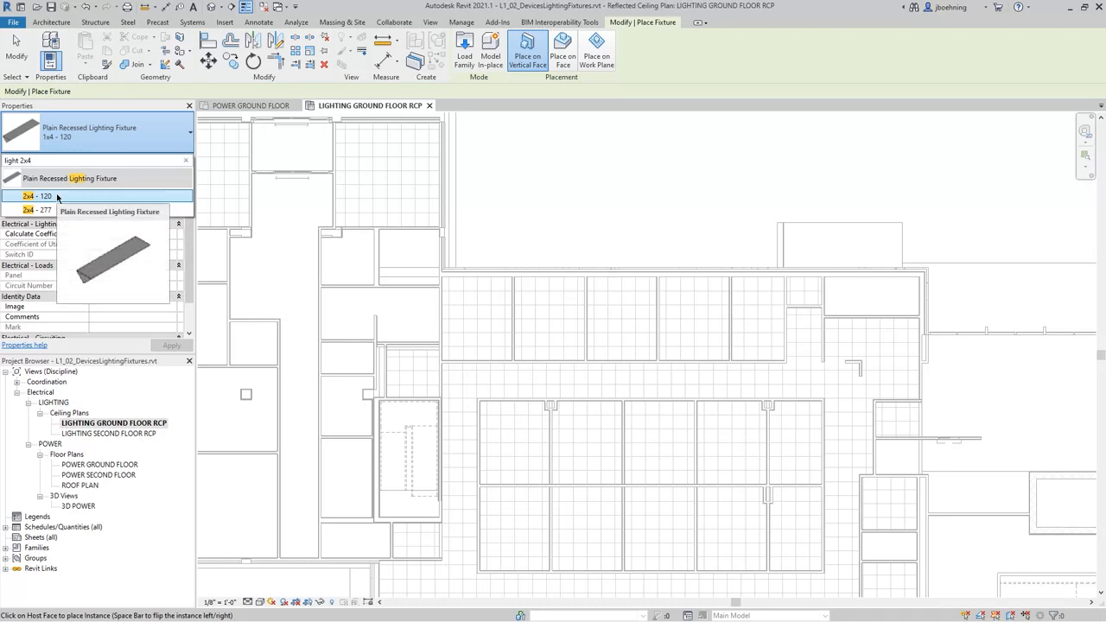
pyautogui.click(57, 197)
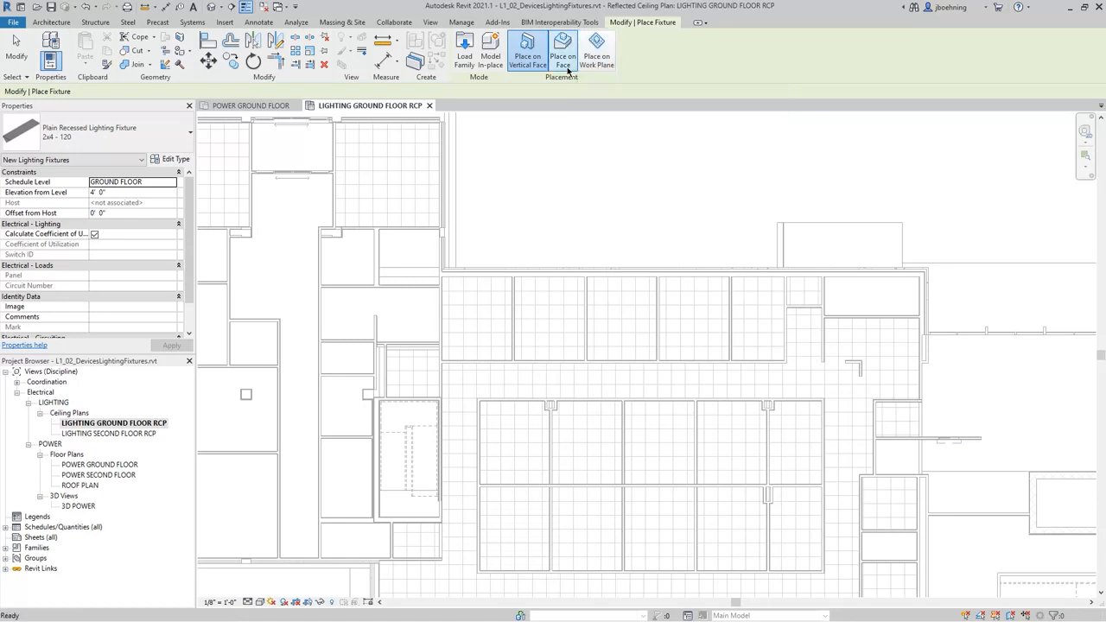
# With placement on a face, put two 2x4 fixtures on the first exam room's ceiling, one above the other, aligned to the grid.
pyautogui.click(563, 58)
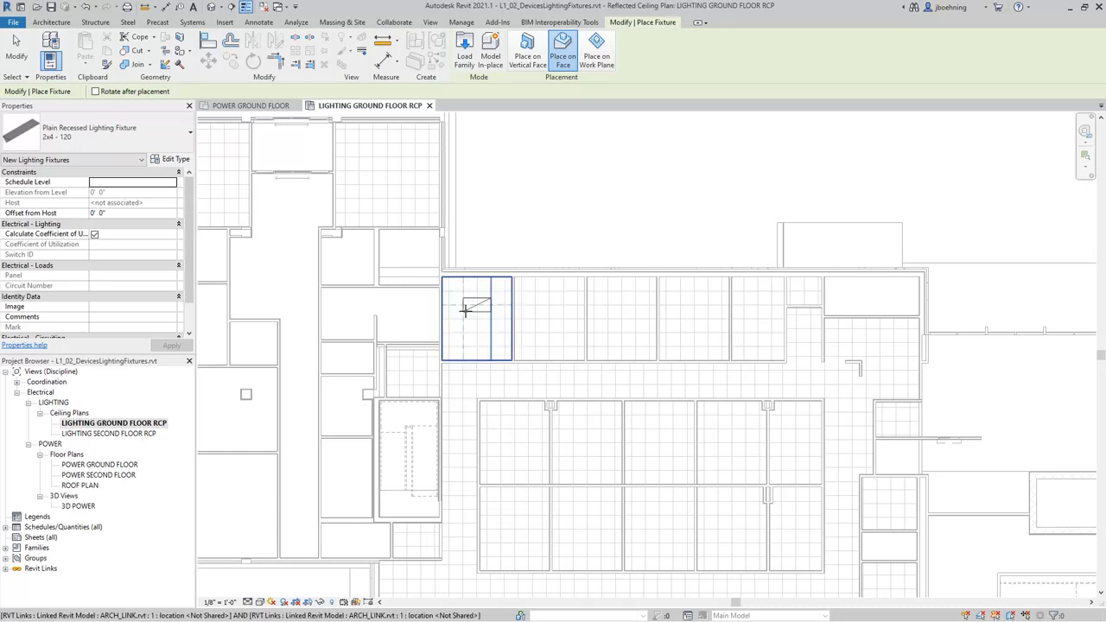
pyautogui.scroll(4, 465, 311)
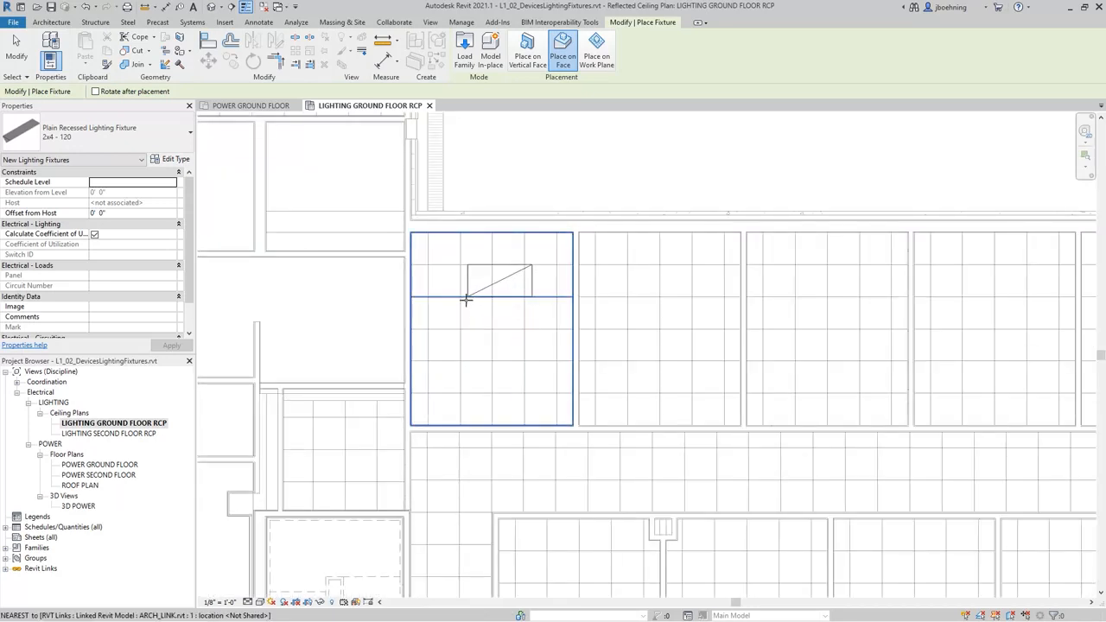
pyautogui.click(462, 297)
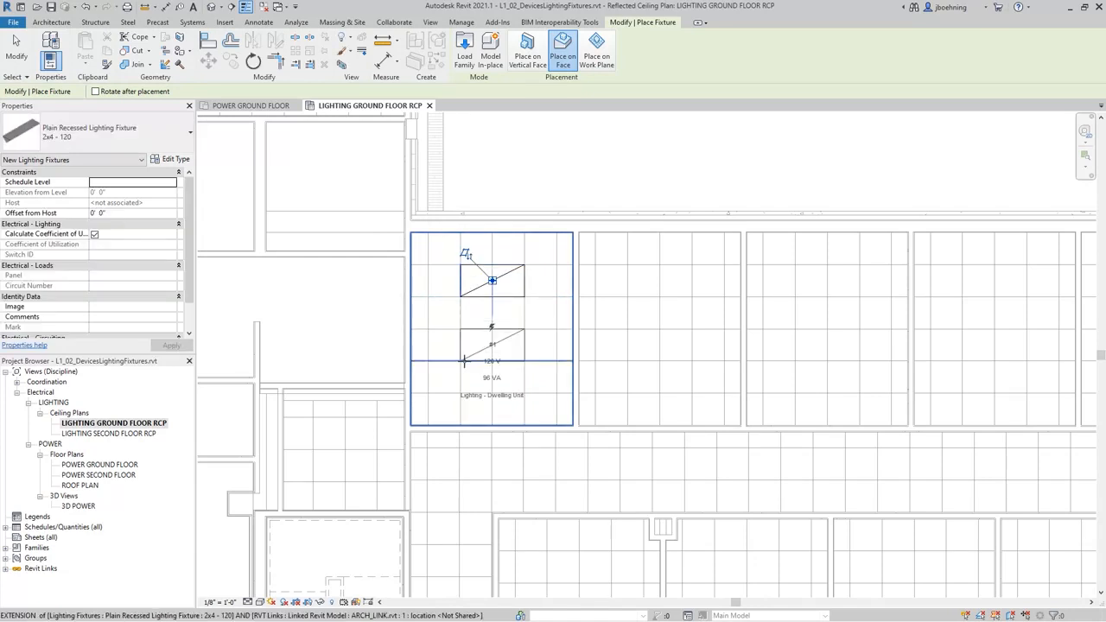
pyautogui.click(464, 390)
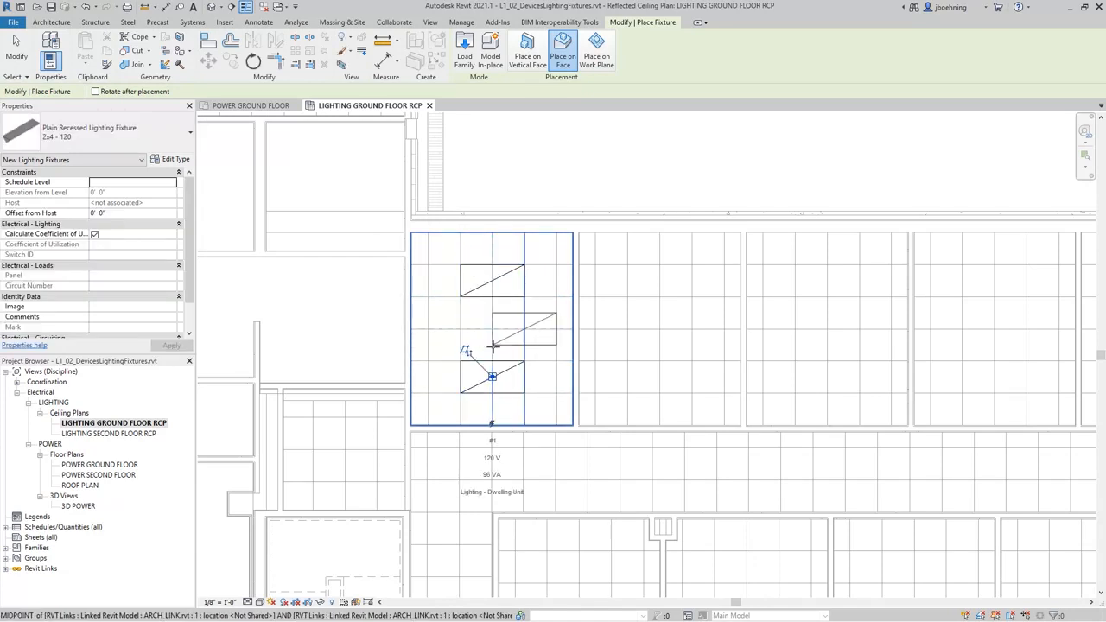
# Place two more 2x4 fixtures on the adjacent room's ceiling grid, in line with the first pair, and end placement.
pyautogui.moveTo(499, 350); pyautogui.dragTo(579, 352, button='middle')
pyautogui.scroll(2, 570, 353)
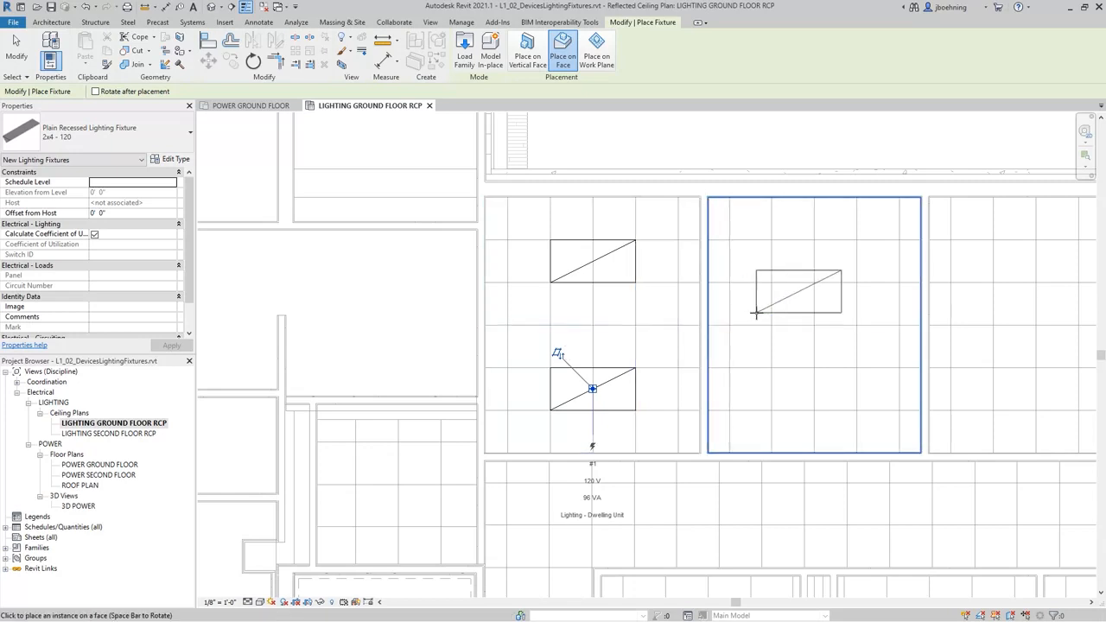
pyautogui.click(768, 284)
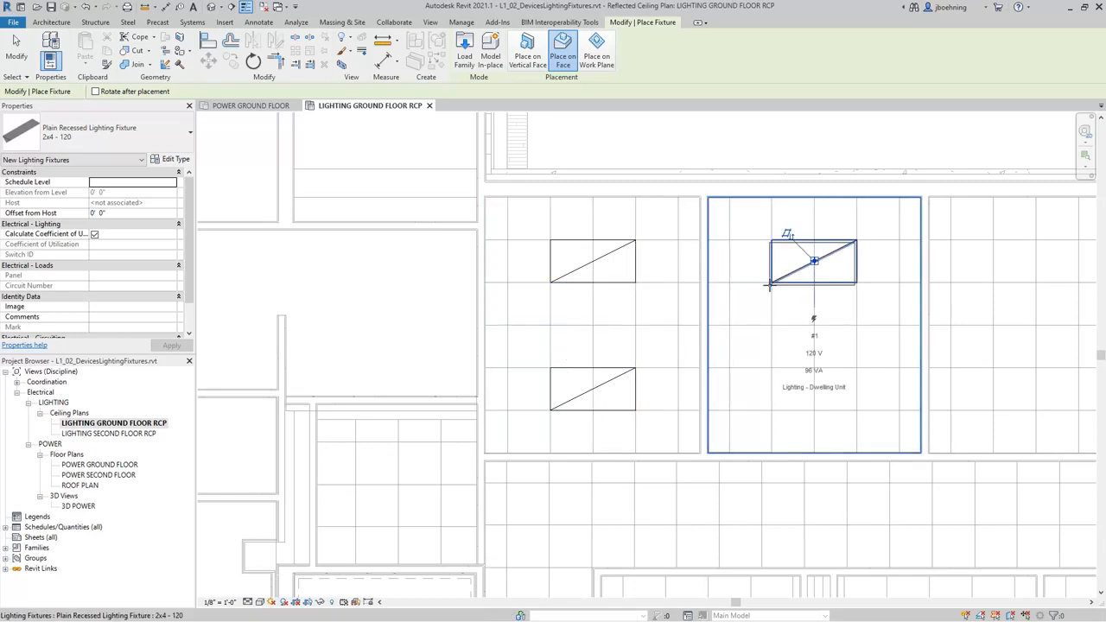
pyautogui.click(772, 410)
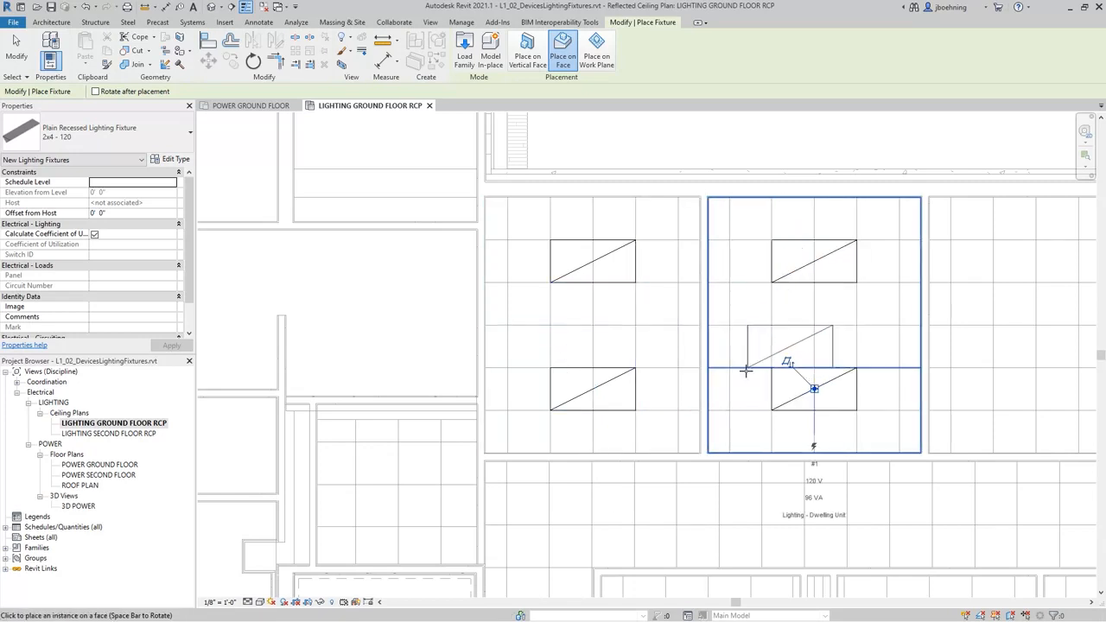
pyautogui.moveTo(748, 351); pyautogui.dragTo(593, 354, button='middle')
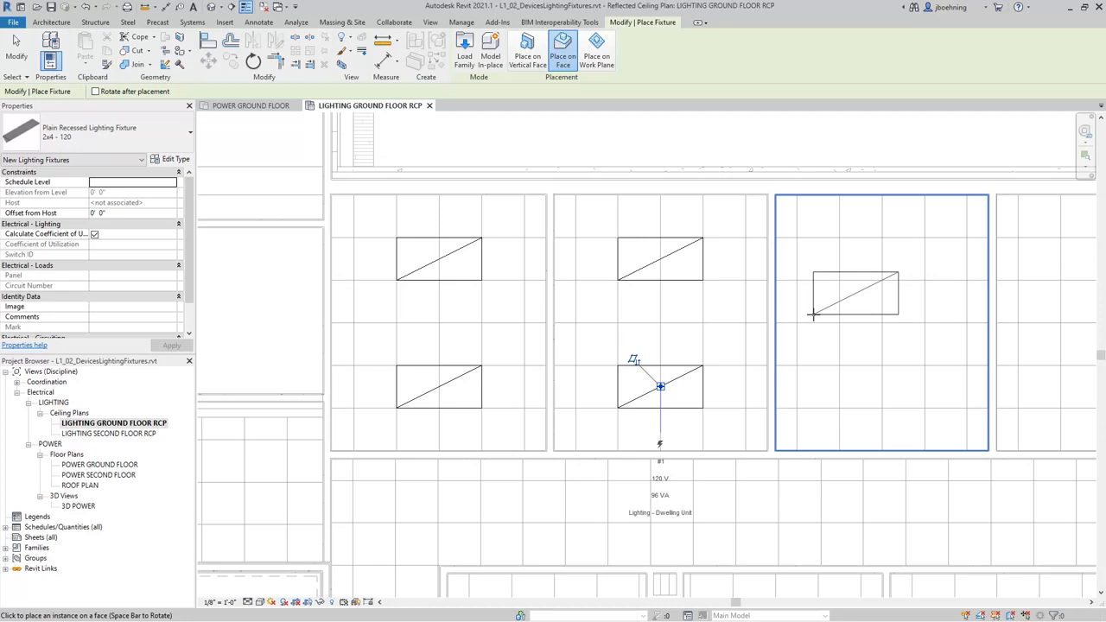
pyautogui.press('Escape')
pyautogui.press('Escape')
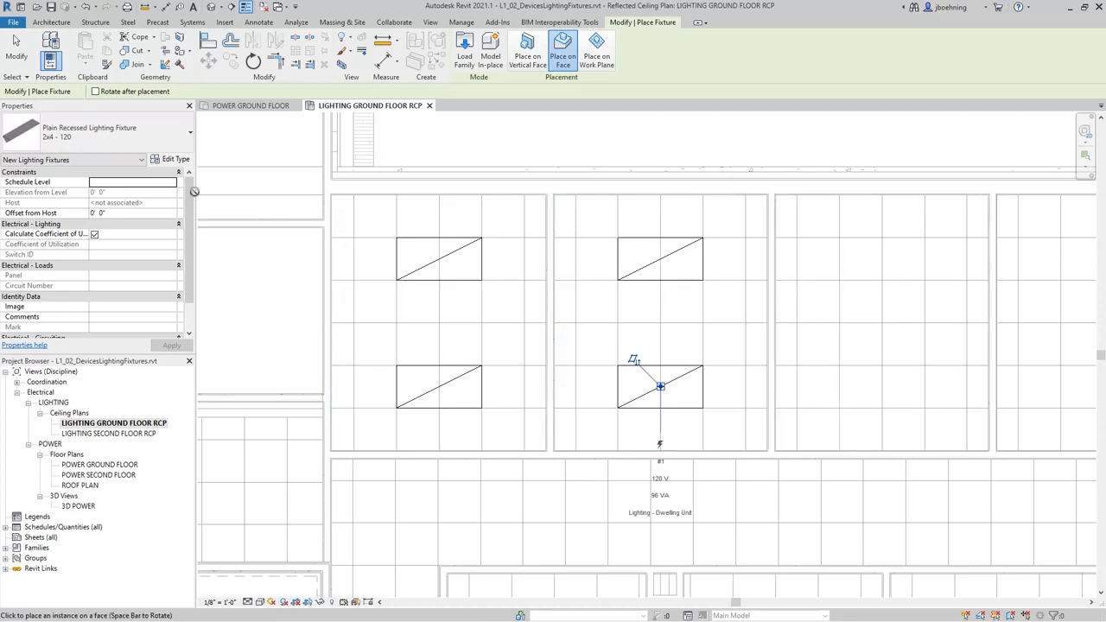
pyautogui.click(23, 64)
# Inspect the properties of the upper fixture in the first exam room, including its host and elevation.
pyautogui.moveTo(366, 298); pyautogui.dragTo(461, 326, button='middle')
pyautogui.scroll(4, 504, 341)
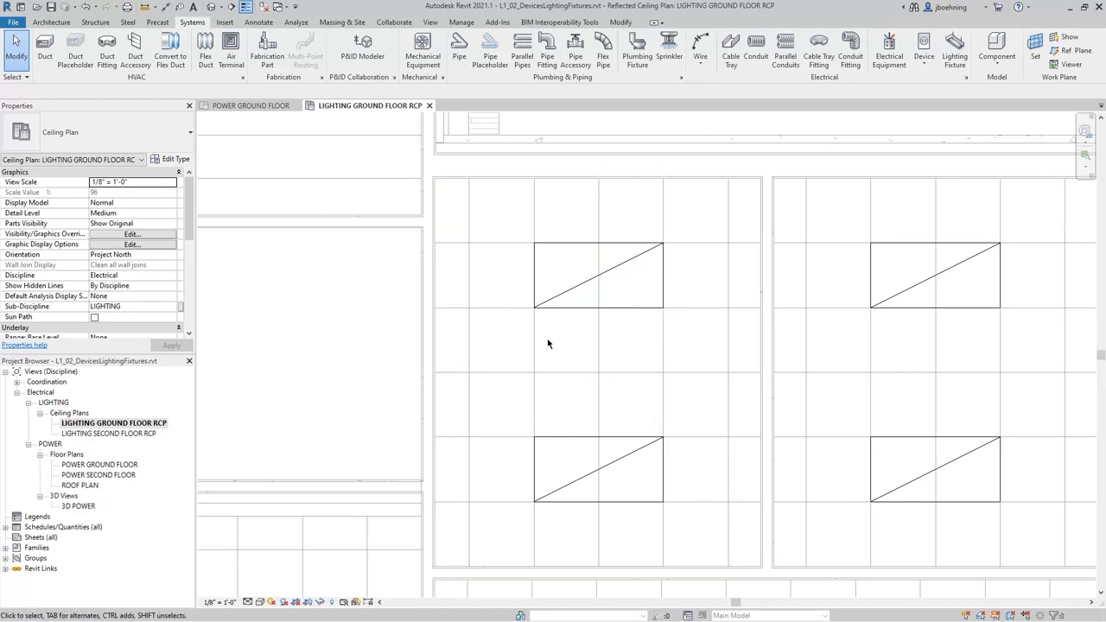
pyautogui.click(577, 309)
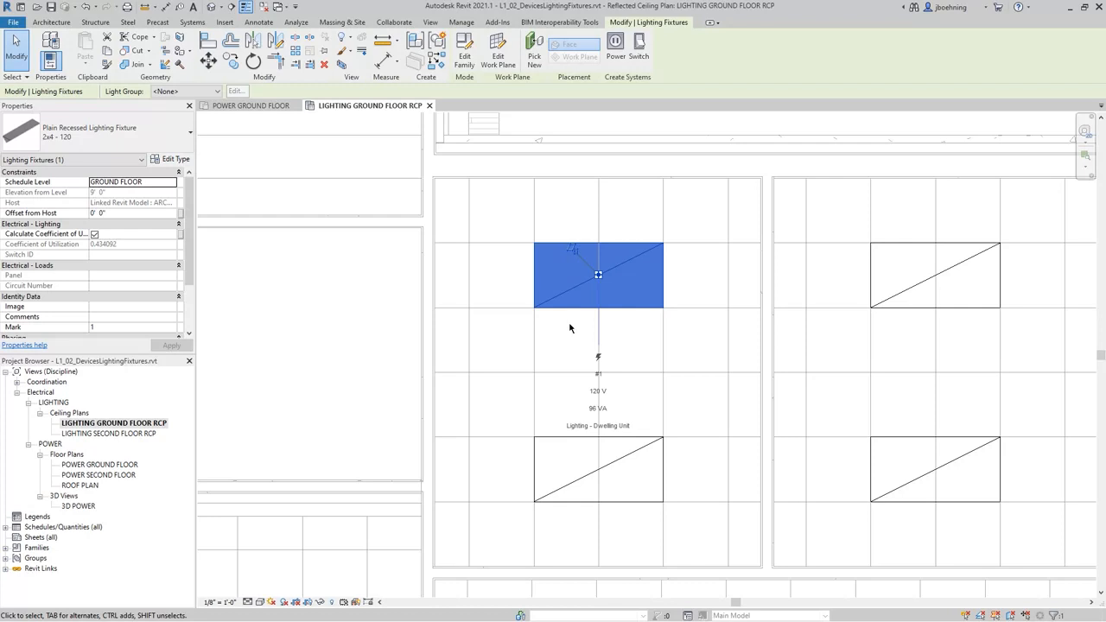
pyautogui.press('Escape')
# Compare the Average Estimated Illumination of the first exam room's space with that of the unlit third room.
pyautogui.scroll(-2, 569, 327)
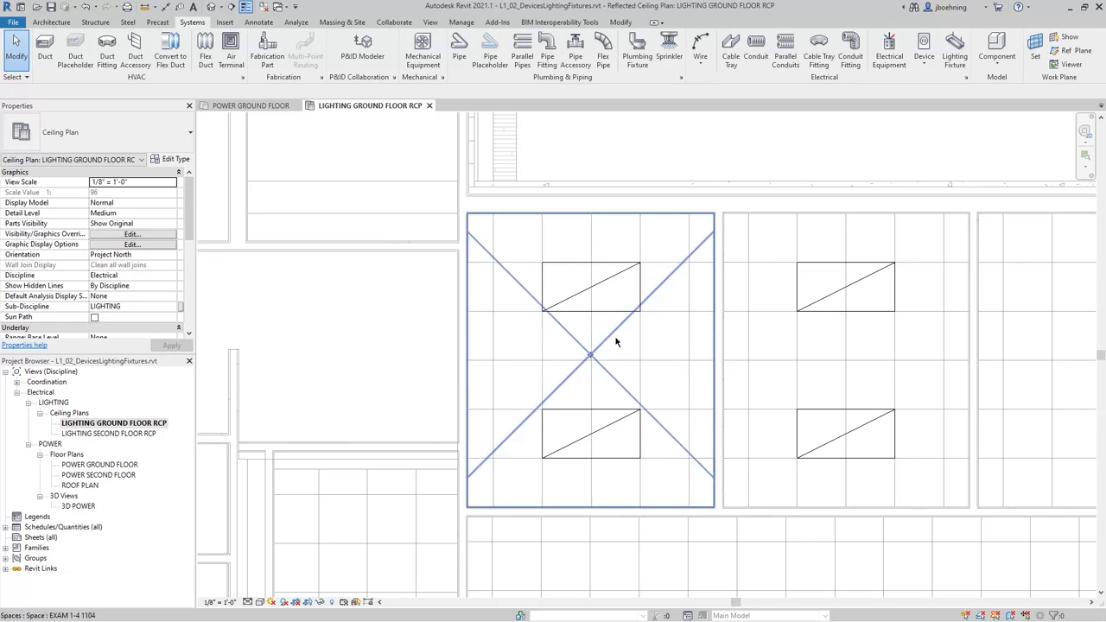
pyautogui.click(614, 337)
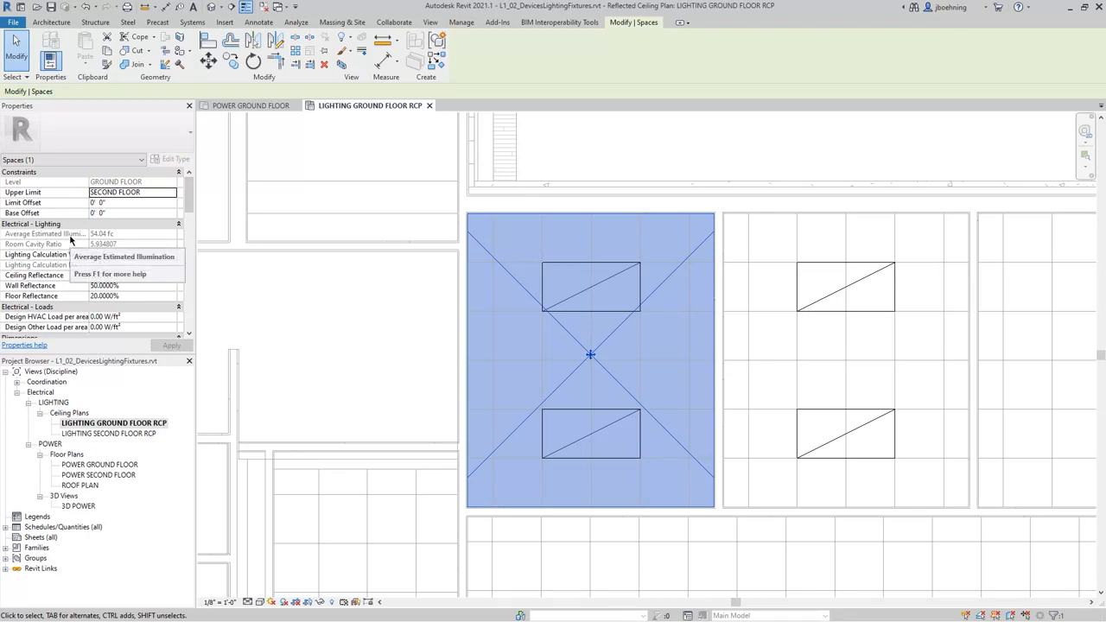
pyautogui.scroll(-2, 309, 340)
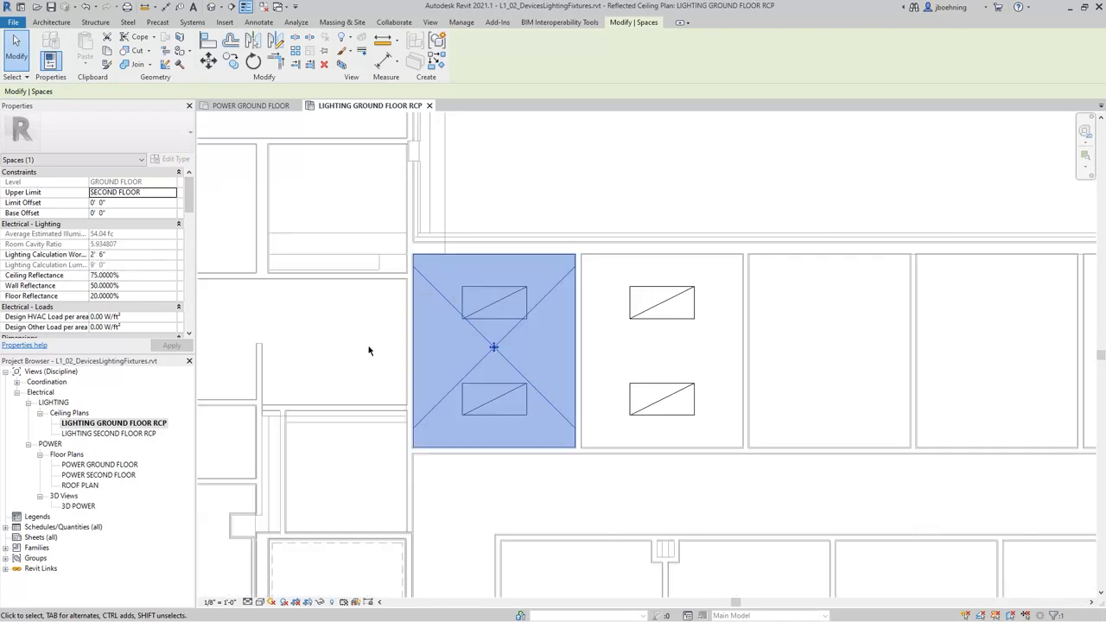
pyautogui.click(822, 340)
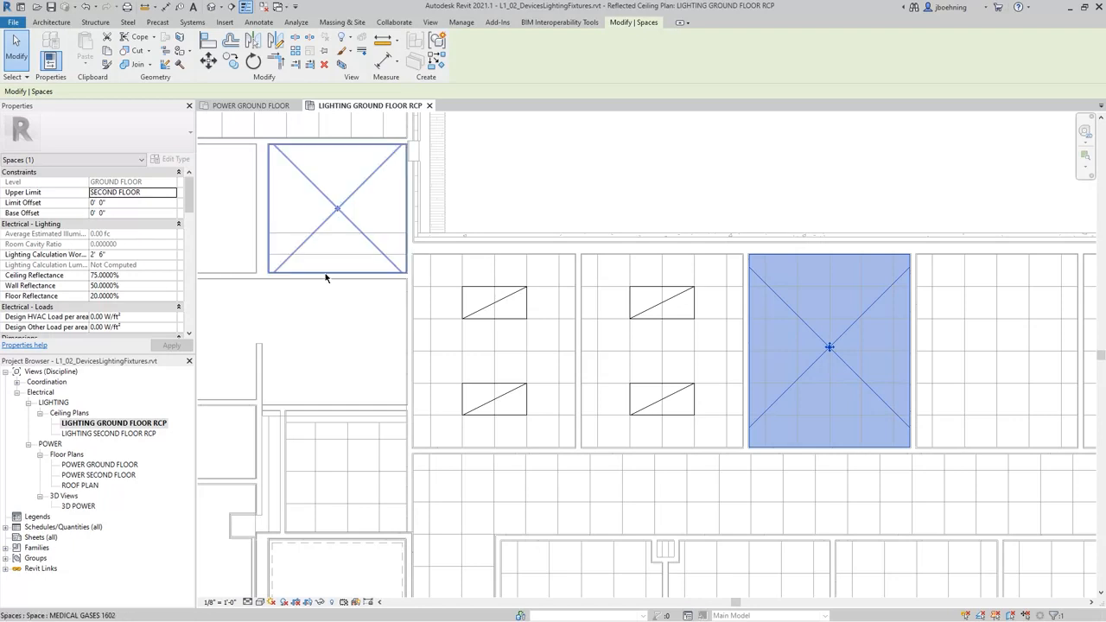
pyautogui.click(430, 277)
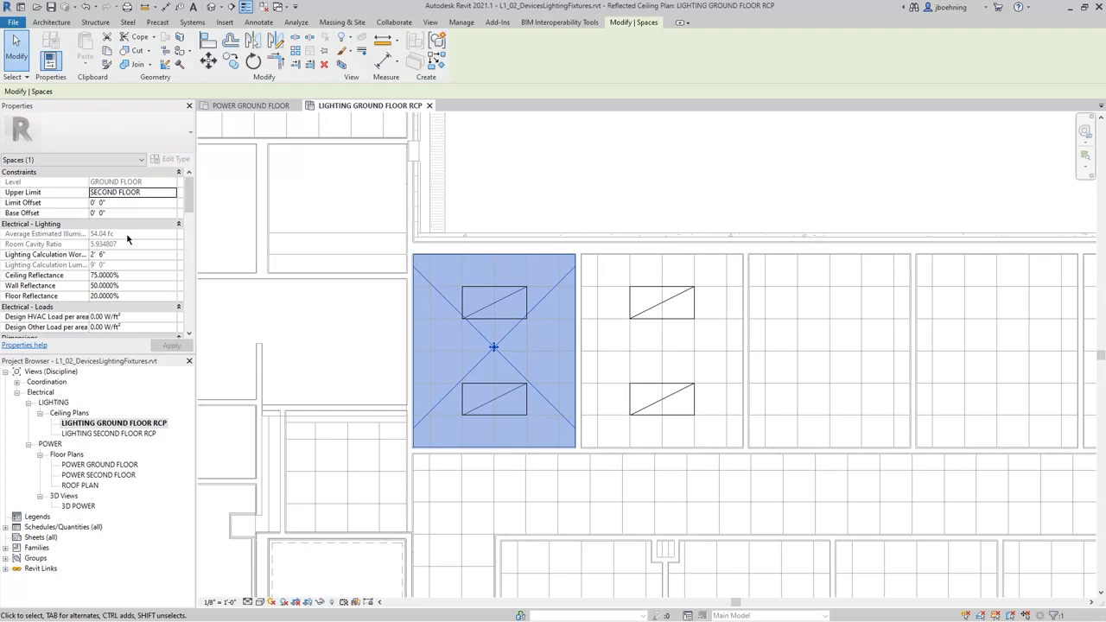
pyautogui.click(503, 222)
# Draw a vertical building section through the first exam room beside its fixtures, and reduce its view depth to within the room.
pyautogui.moveTo(502, 222); pyautogui.dragTo(548, 239, button='middle')
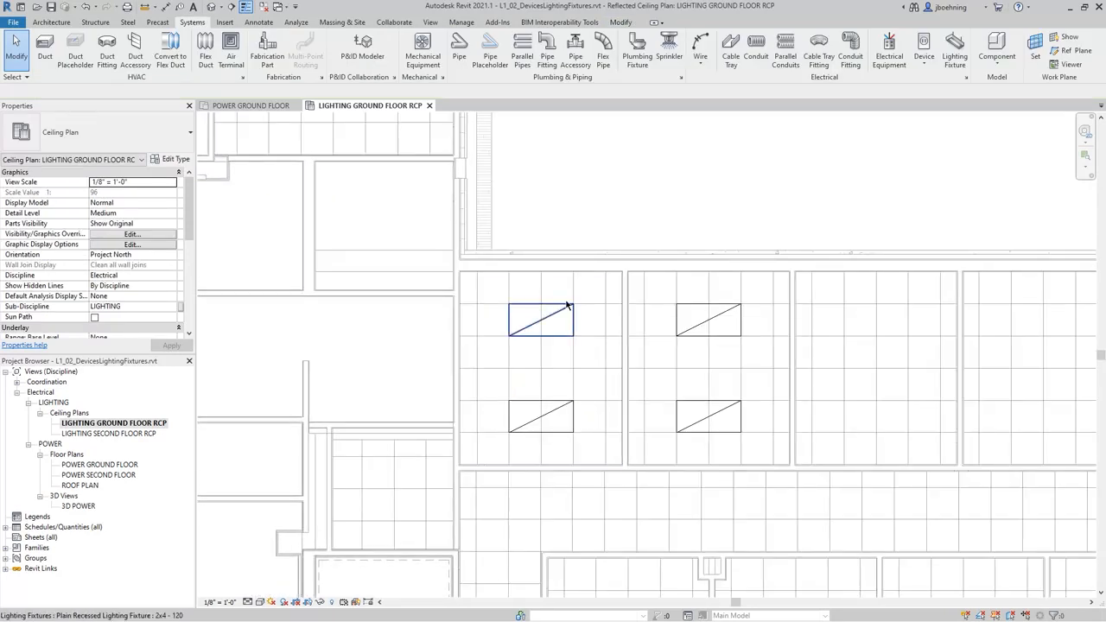
pyautogui.click(230, 6)
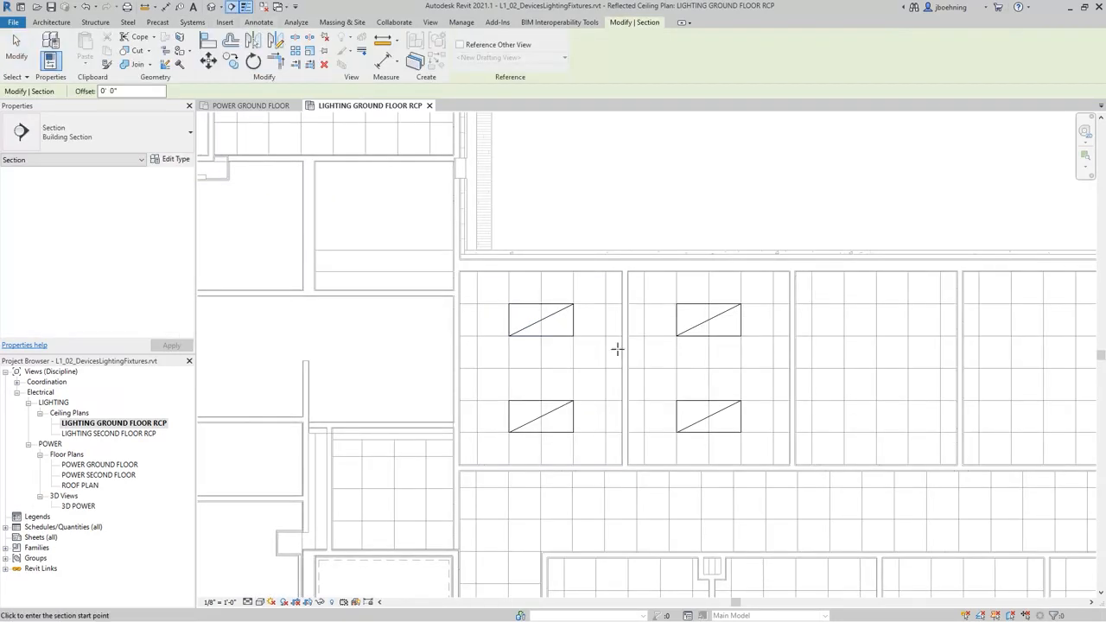
pyautogui.click(598, 482)
pyautogui.click(597, 244)
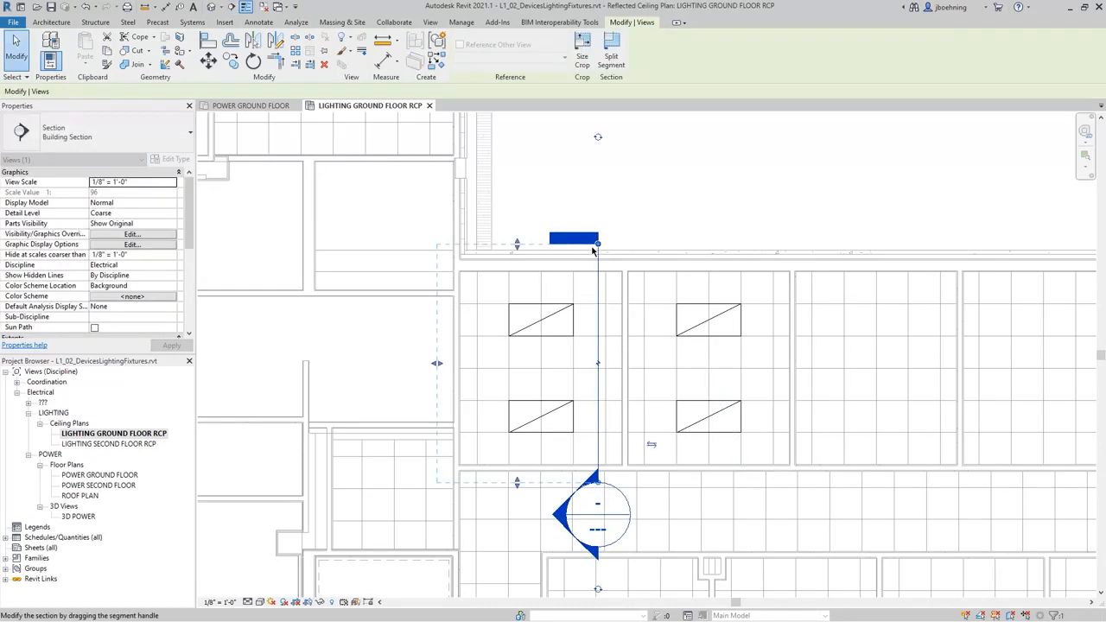
pyautogui.moveTo(438, 362); pyautogui.dragTo(480, 363)
pyautogui.click(622, 245)
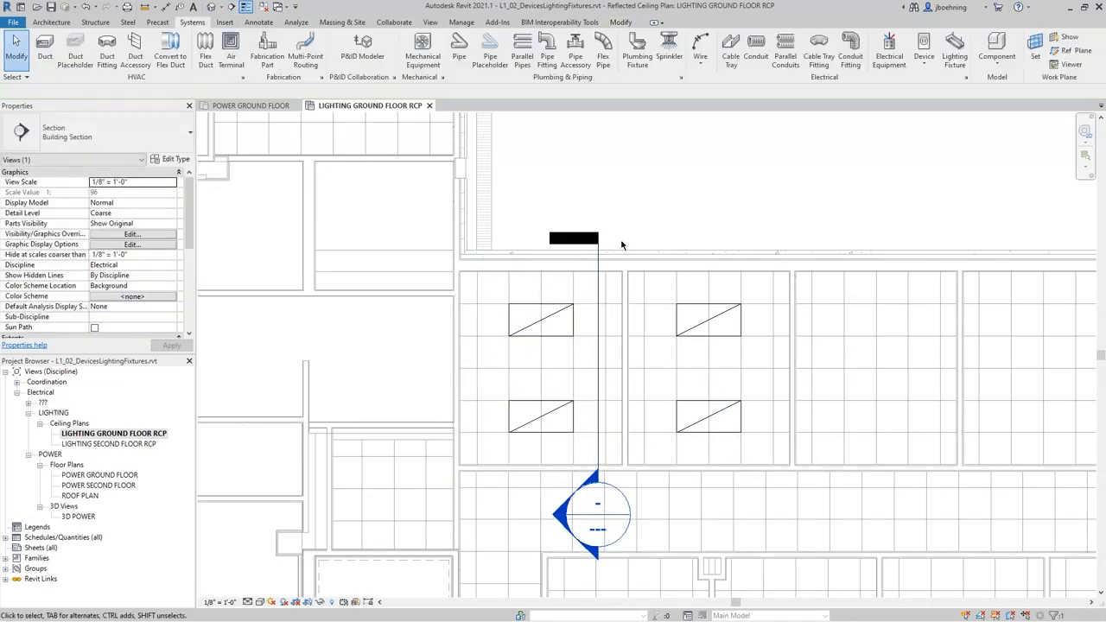
# Open the new section view and examine how one of the 2x4 fixtures sits in the ground-floor ceiling.
pyautogui.doubleClick(565, 500)
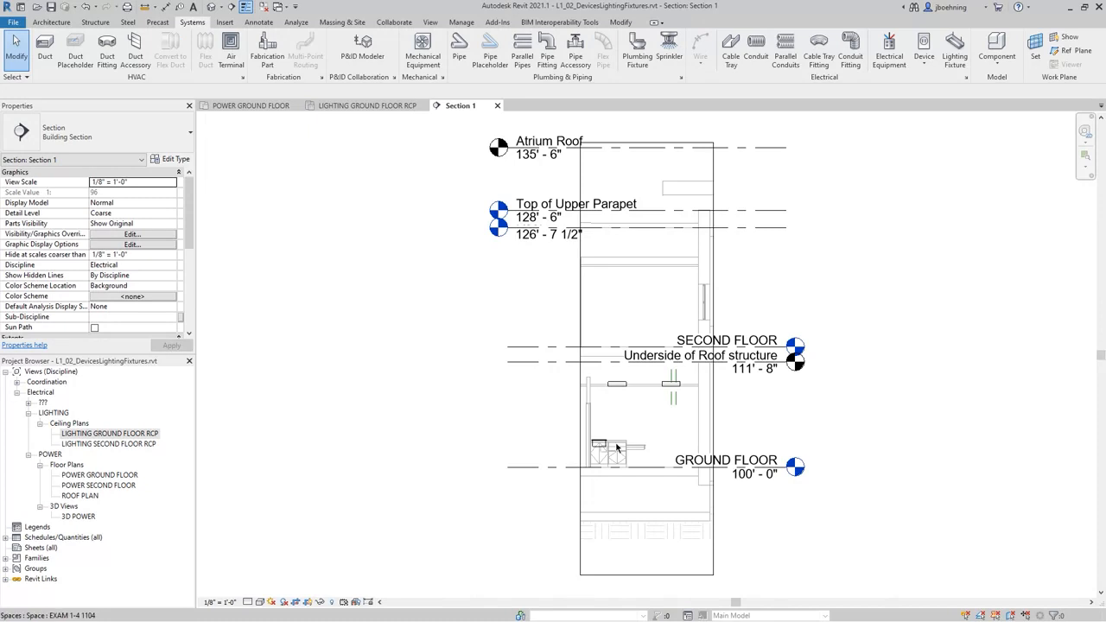
pyautogui.scroll(4, 617, 448)
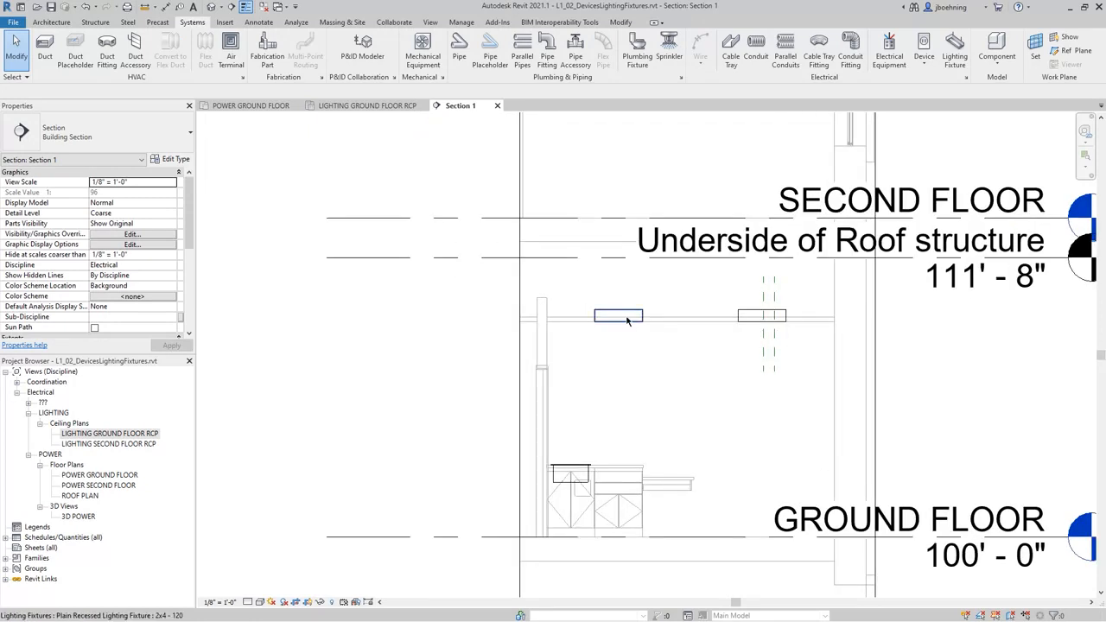
pyautogui.click(622, 318)
pyautogui.scroll(2, 619, 317)
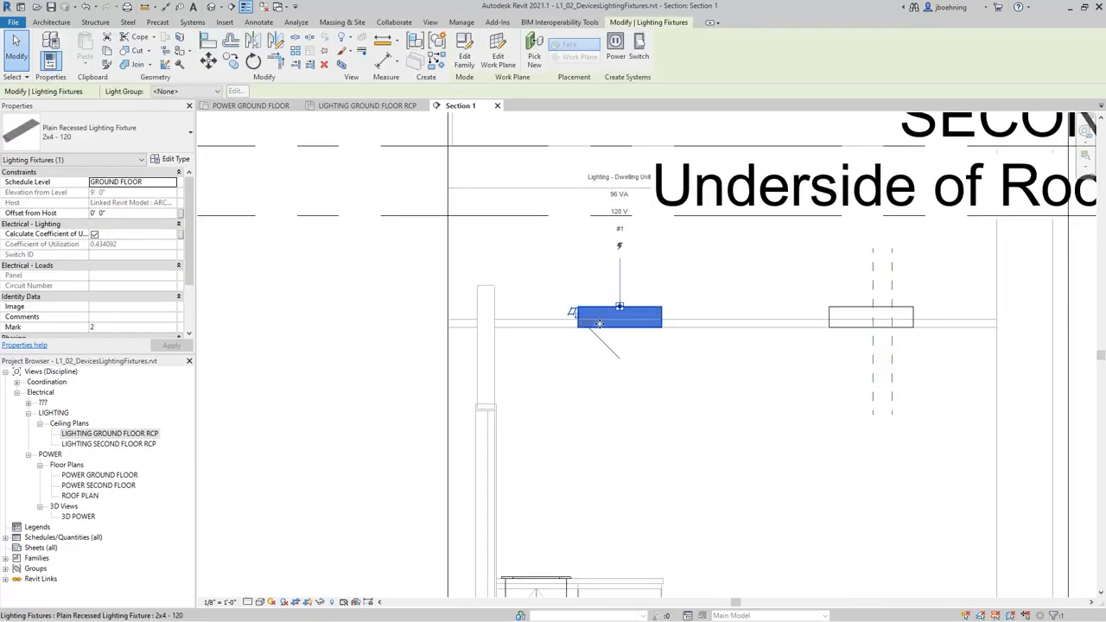
pyautogui.scroll(-1, 598, 324)
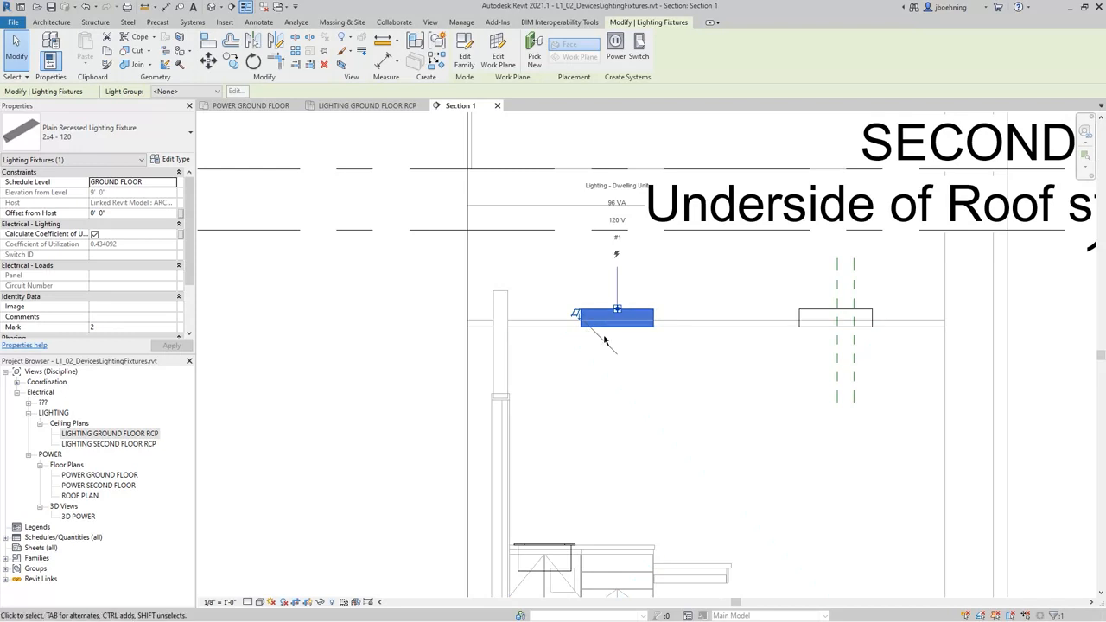
# Check the extents of the first exam room's space against the recessed fixtures in the section view.
pyautogui.click(577, 334)
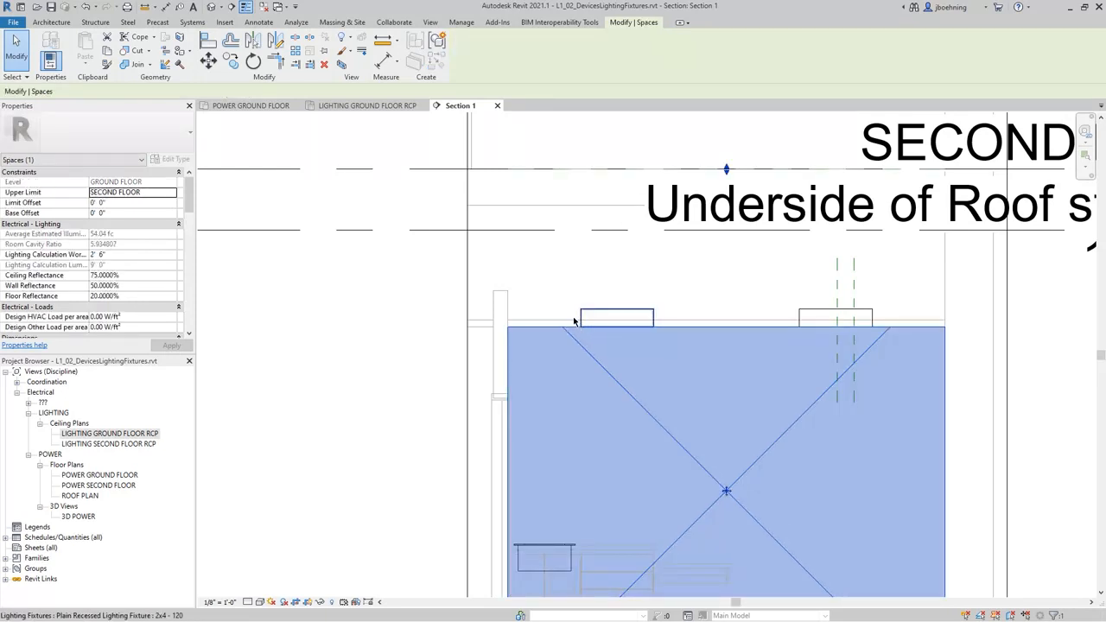
pyautogui.click(555, 305)
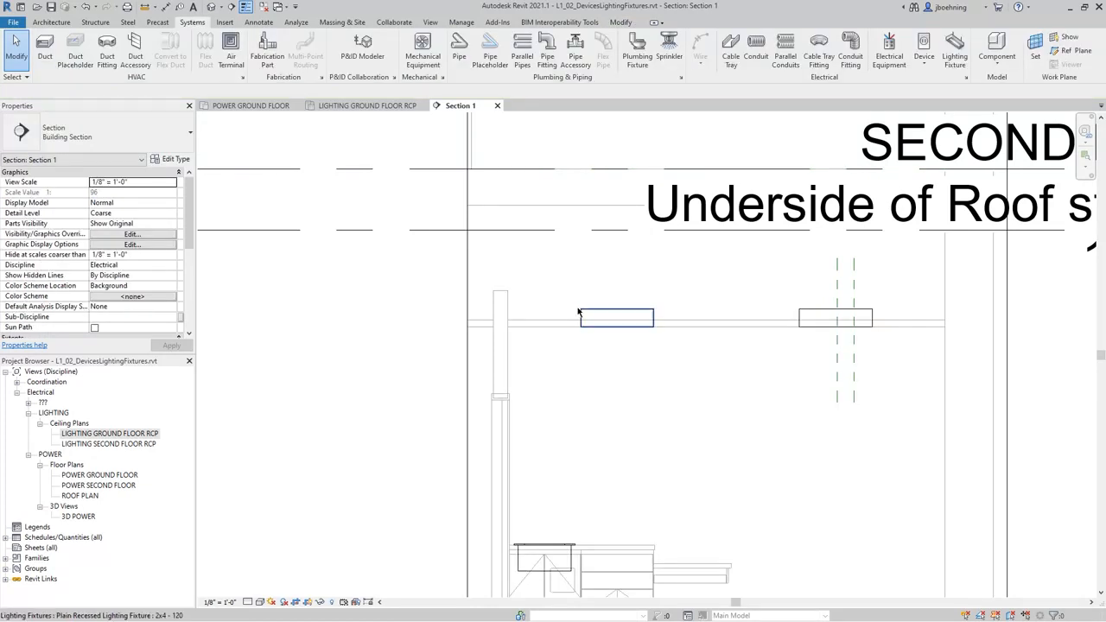
# Open the 2x4 recessed fixture's family for editing and enable its Room Calculation Point.
pyautogui.click(581, 313)
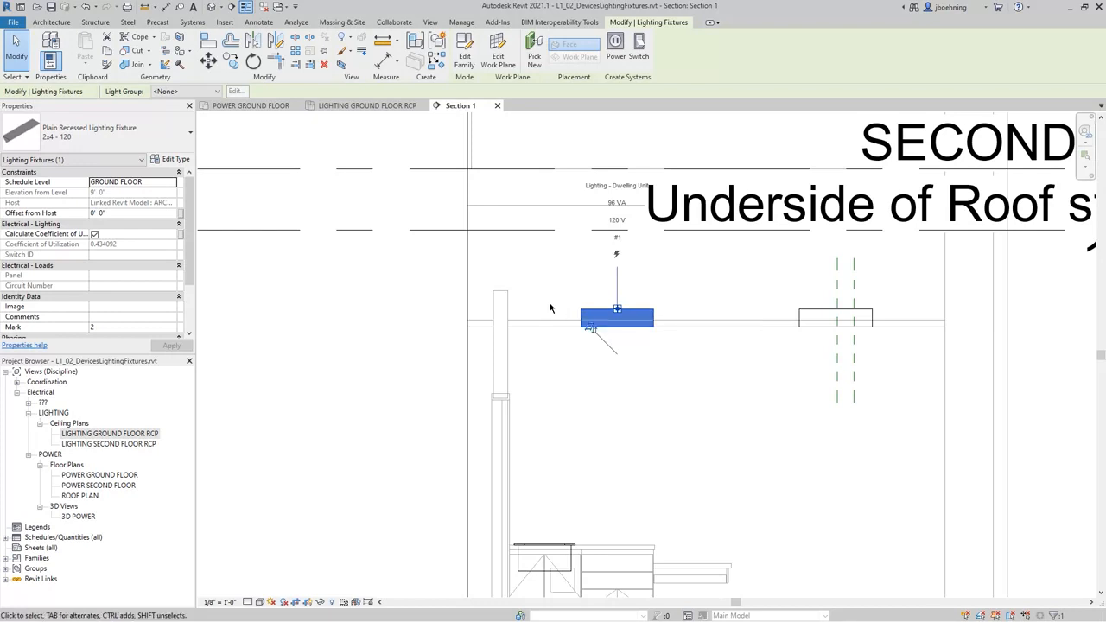
pyautogui.click(464, 60)
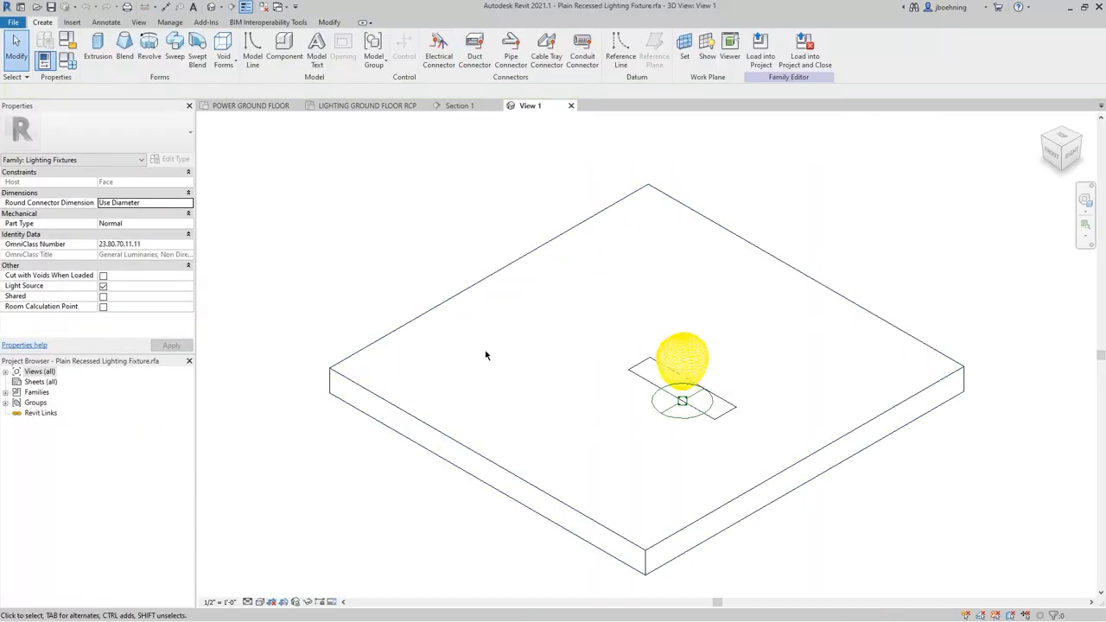
pyautogui.scroll(2, 736, 426)
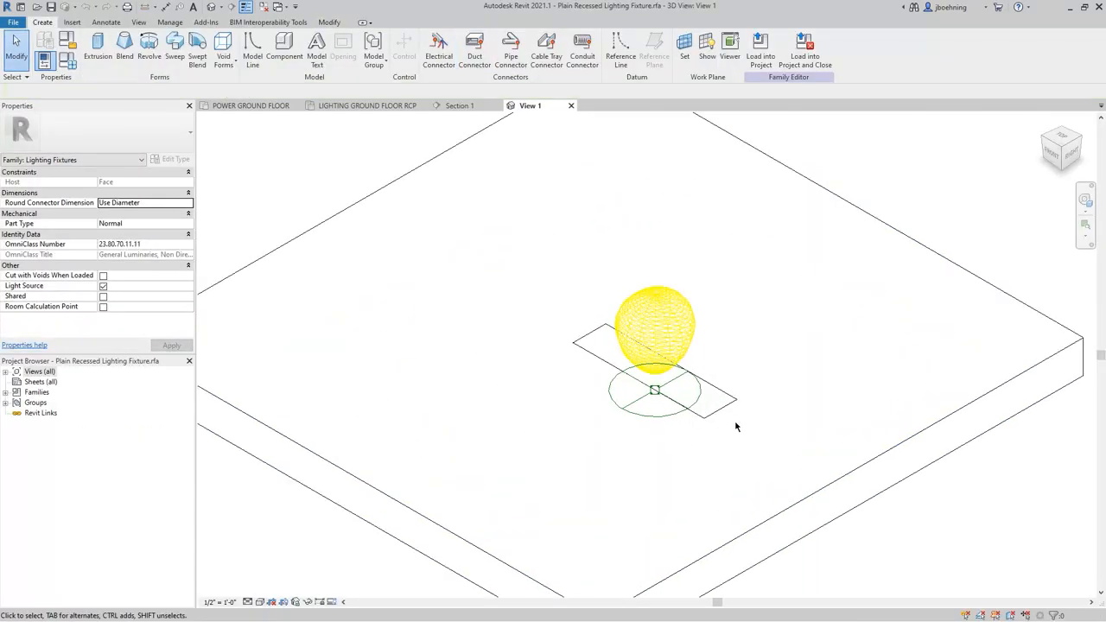
pyautogui.moveTo(80, 312)
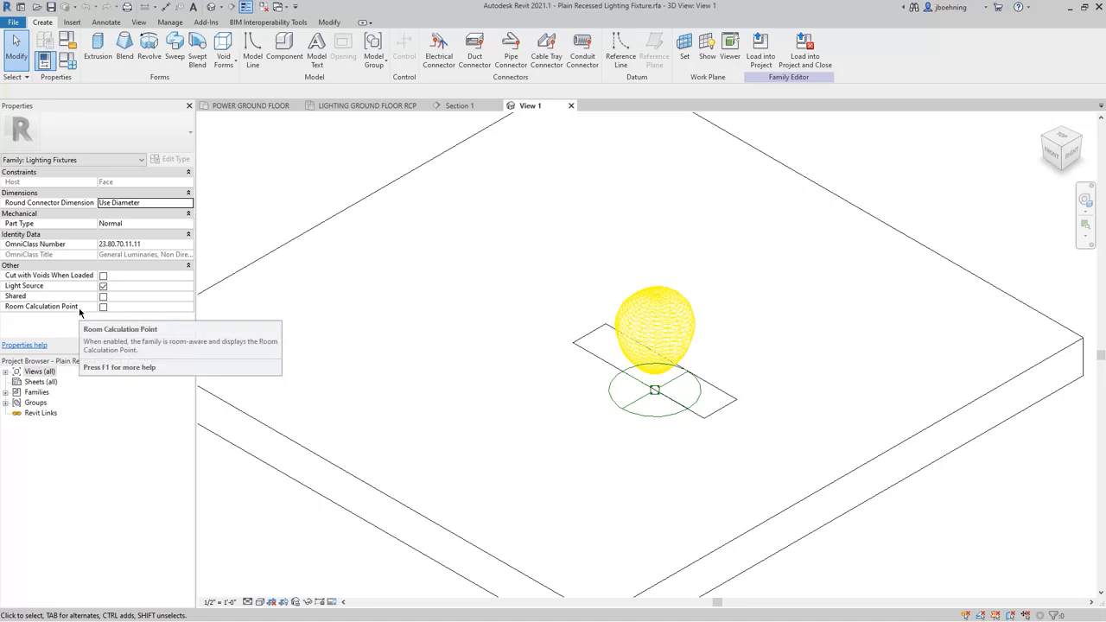
pyautogui.click(103, 307)
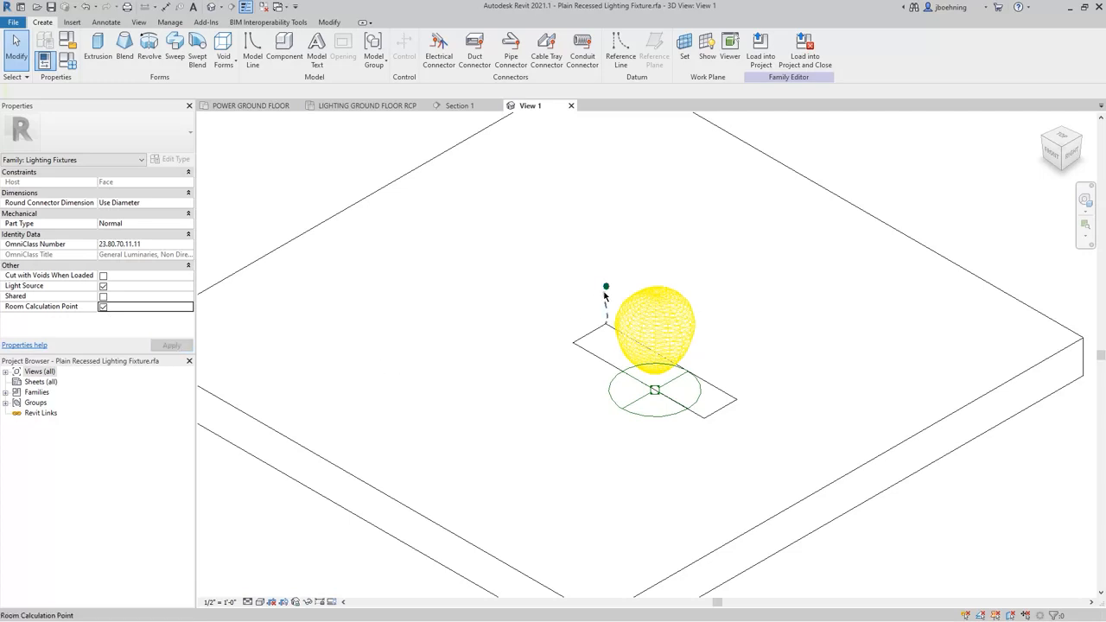
# Examine the Room Calculation Point's location relative to the fixture body and light source from several 3D angles.
pyautogui.click(605, 295)
pyautogui.scroll(1, 582, 301)
pyautogui.scroll(-2, 582, 311)
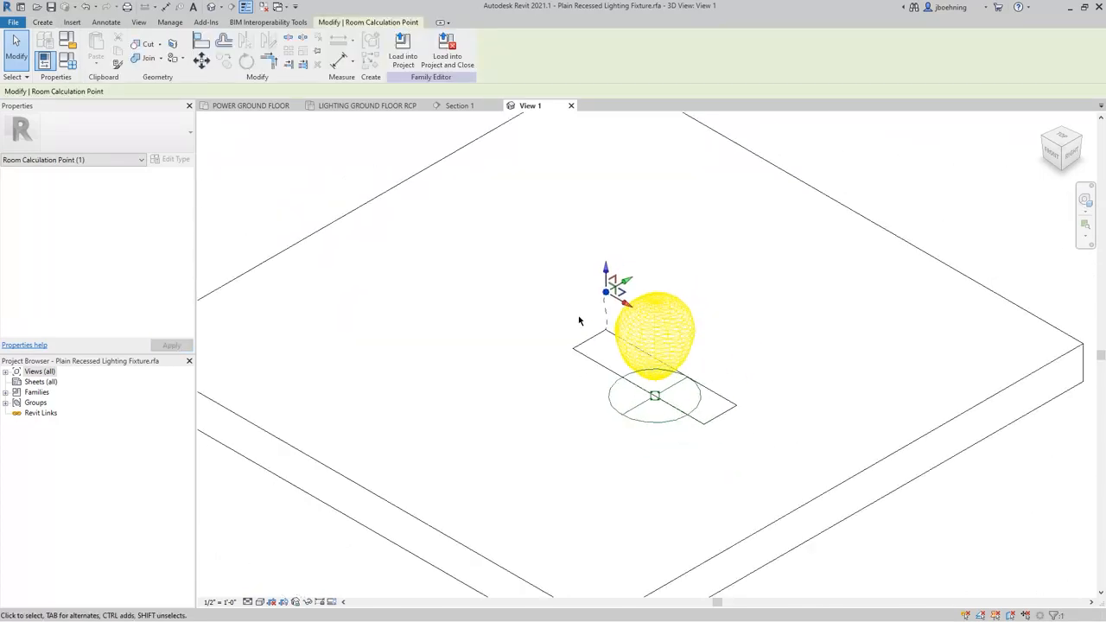
pyautogui.keyDown('shift'); pyautogui.moveTo(513, 417); pyautogui.dragTo(671, 322, button='middle'); pyautogui.keyUp('shift')
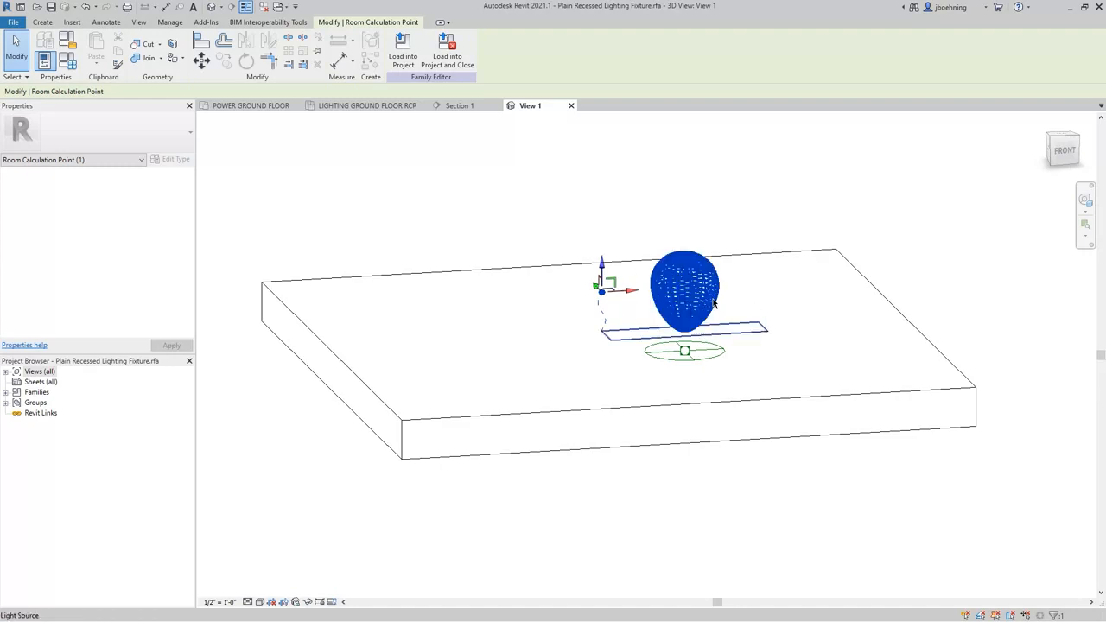
pyautogui.click(713, 301)
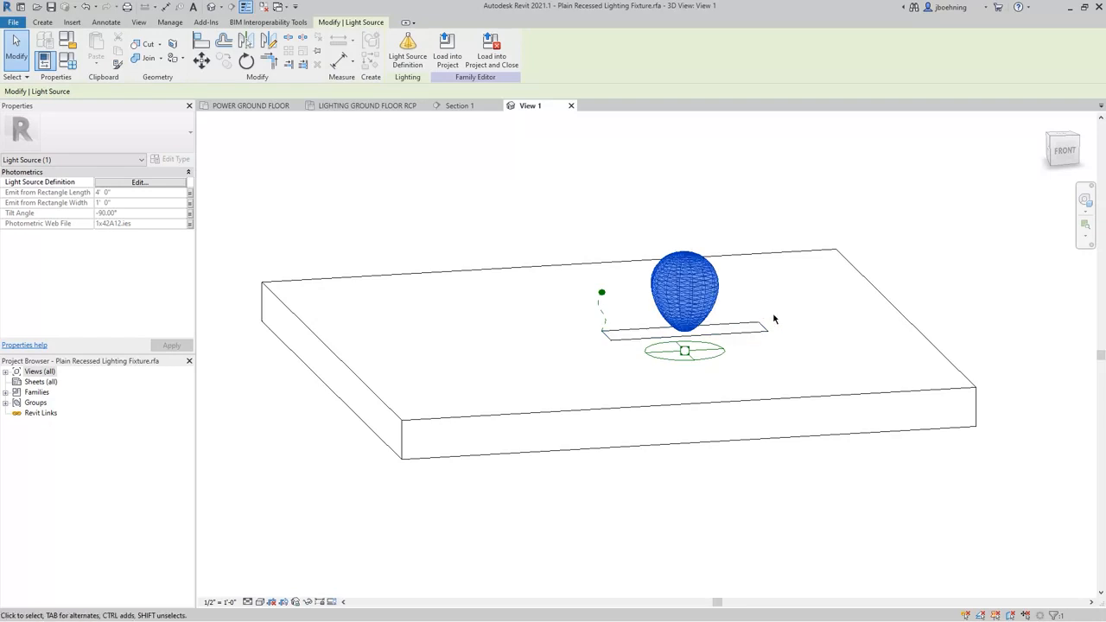
pyautogui.click(602, 298)
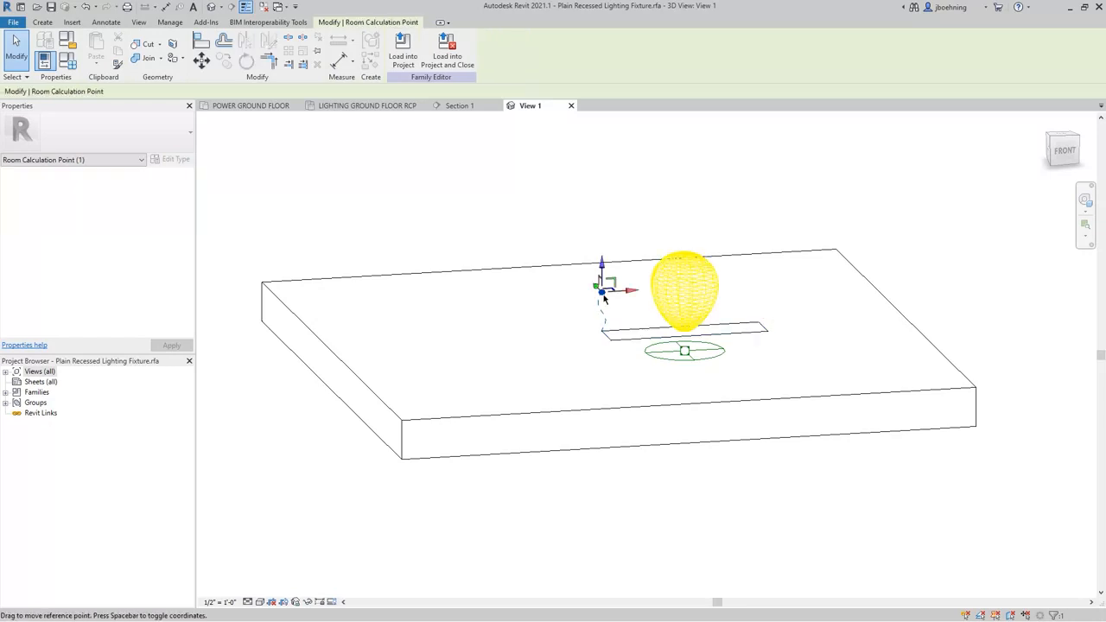
pyautogui.keyDown('shift'); pyautogui.moveTo(807, 346); pyautogui.dragTo(733, 427, button='middle'); pyautogui.keyUp('shift')
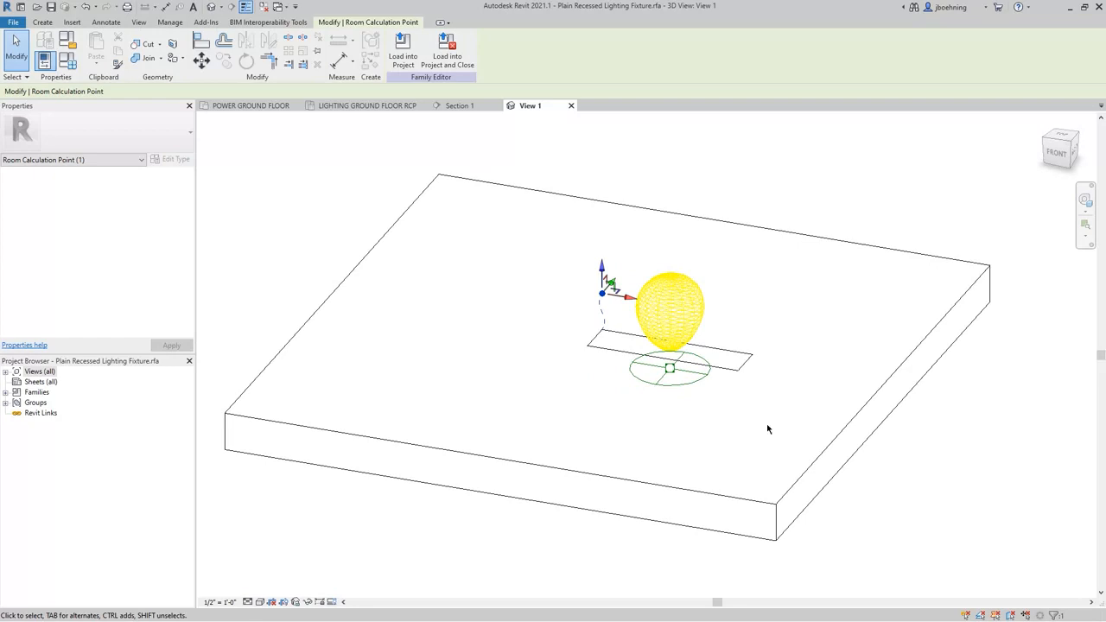
pyautogui.press('Escape')
pyautogui.keyDown('shift'); pyautogui.moveTo(766, 428); pyautogui.dragTo(705, 442, button='middle'); pyautogui.keyUp('shift')
pyautogui.scroll(3, 573, 409)
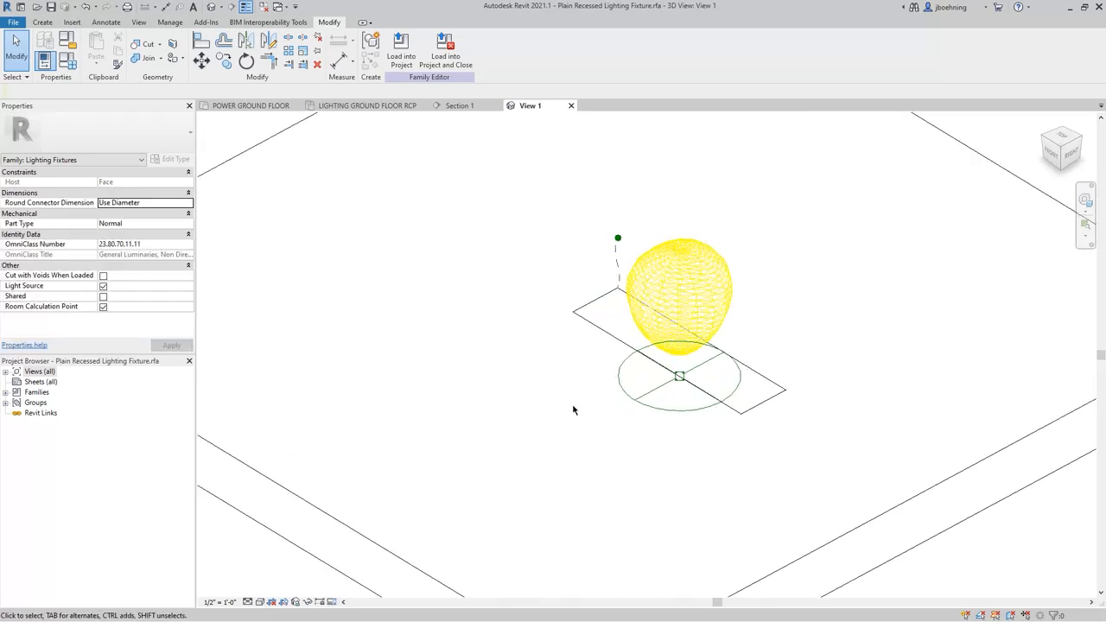
pyautogui.keyDown('shift'); pyautogui.moveTo(565, 403); pyautogui.dragTo(609, 399, button='middle'); pyautogui.keyUp('shift')
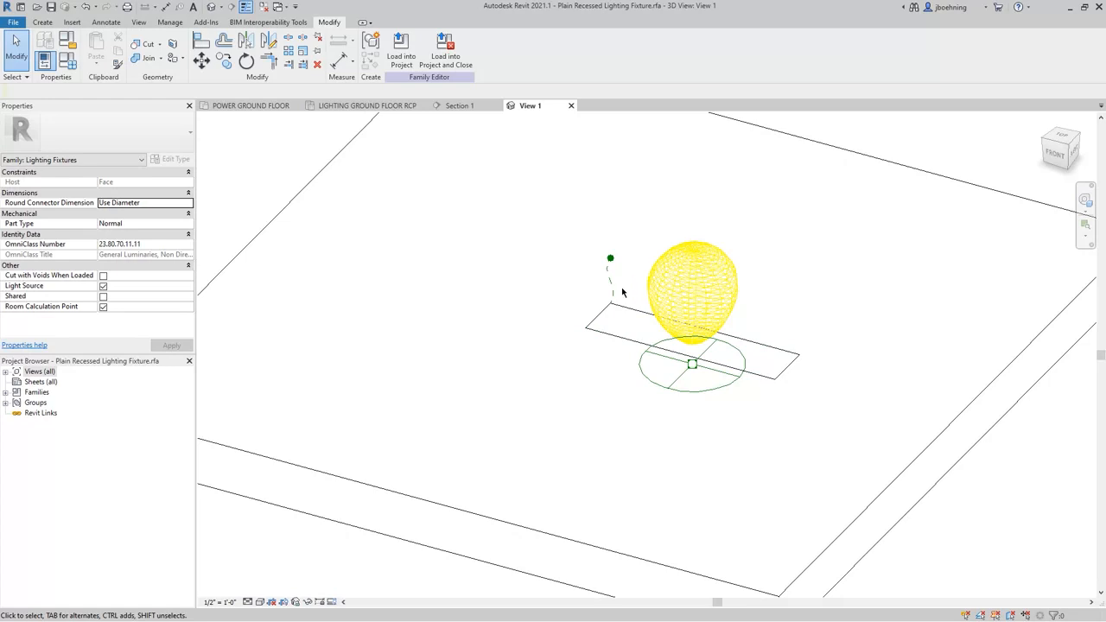
# Move the Room Calculation Point farther from the fixture's host face along the vertical direction.
pyautogui.click(610, 257)
pyautogui.moveTo(610, 258); pyautogui.dragTo(608, 195)
pyautogui.moveTo(608, 188); pyautogui.dragTo(608, 188)
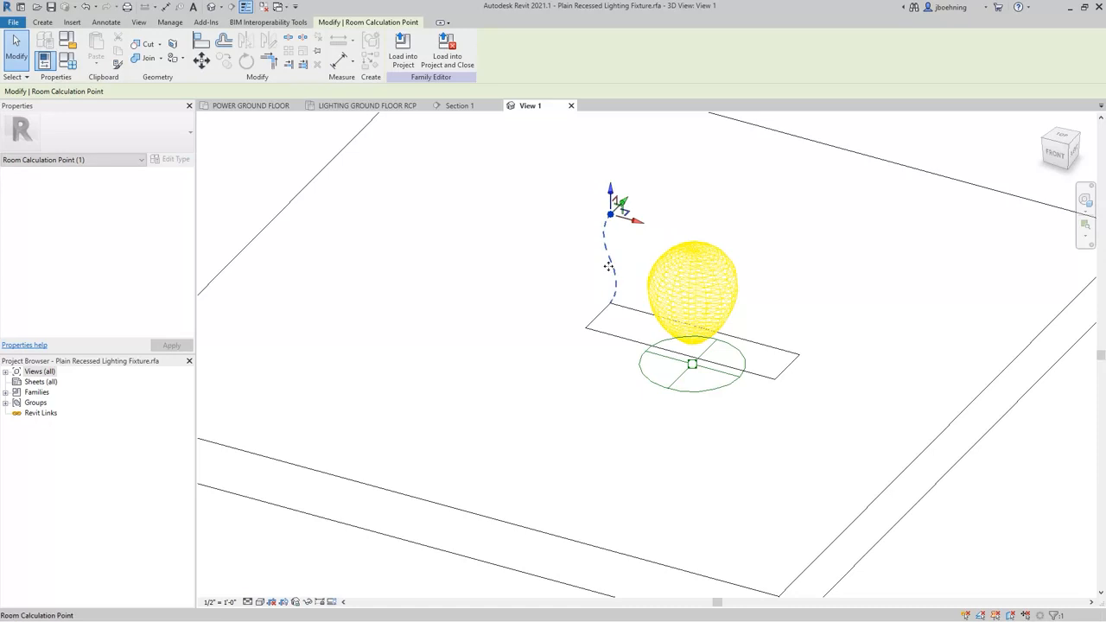
pyautogui.scroll(-1, 610, 333)
pyautogui.click(604, 387)
pyautogui.keyDown('shift'); pyautogui.moveTo(587, 461); pyautogui.dragTo(570, 346, button='middle'); pyautogui.keyUp('shift')
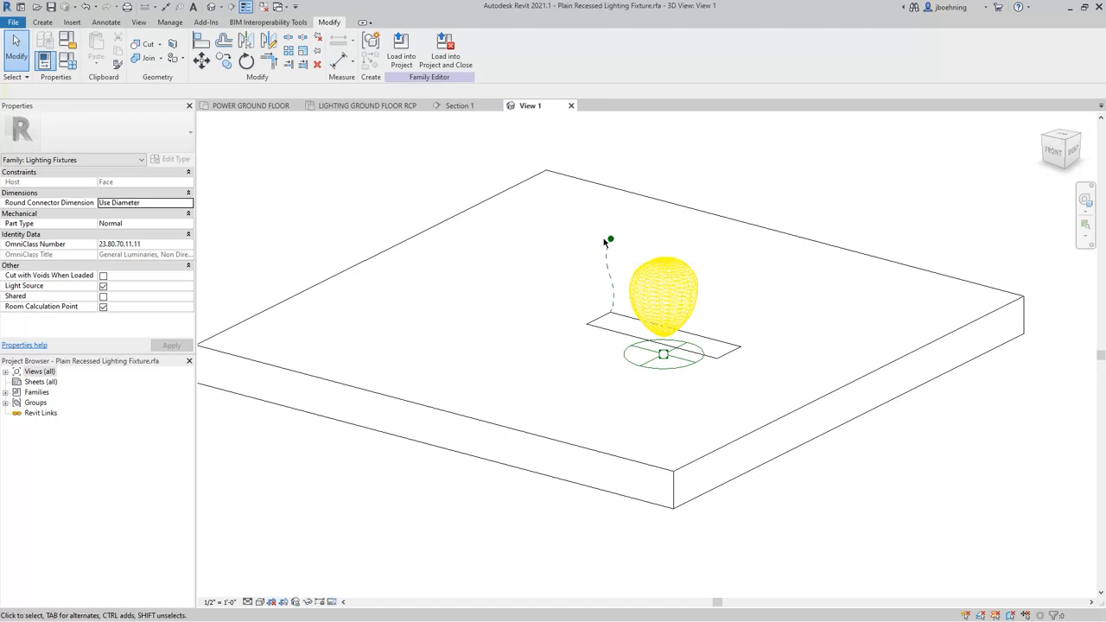
# Return to the LIGHTING GROUND FLOOR RCP view and check the space of exam room 1104.
pyautogui.click(390, 110)
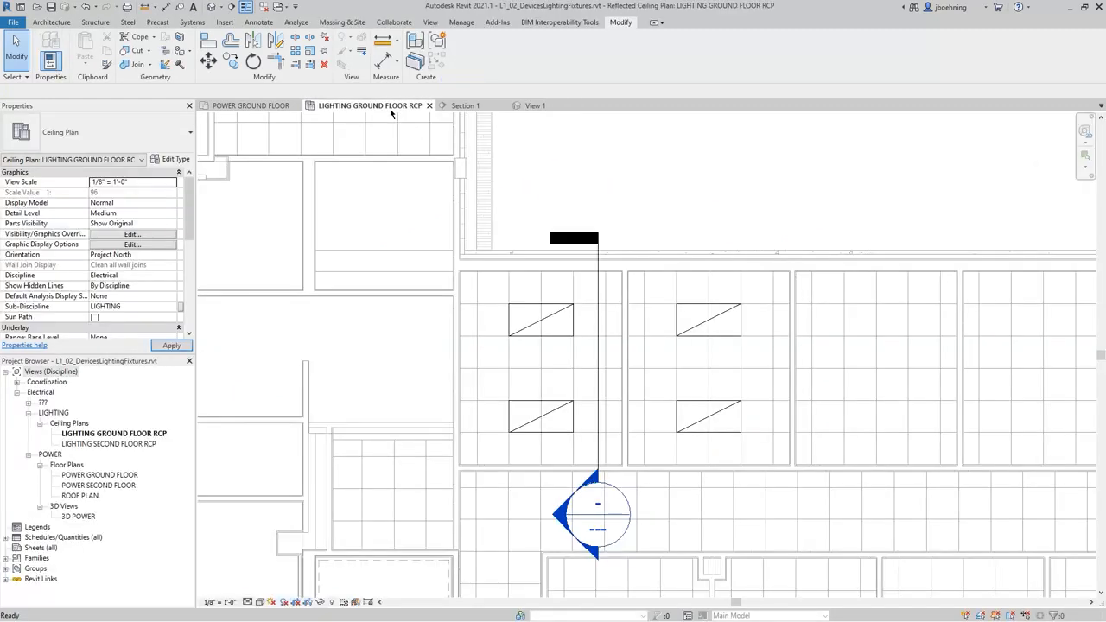
pyautogui.click(477, 302)
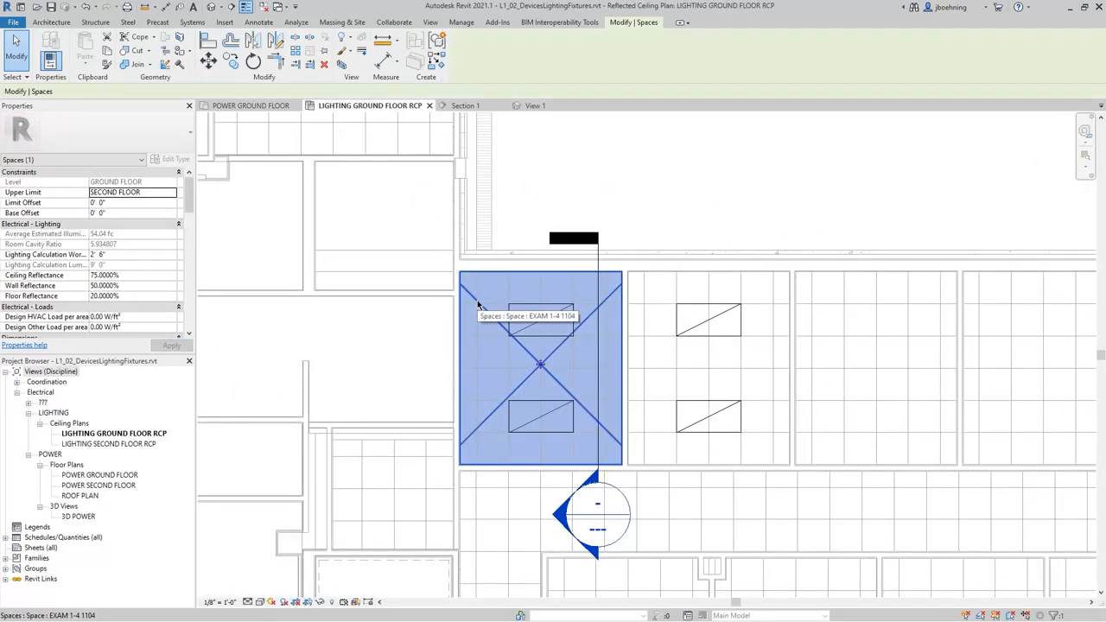
pyautogui.click(602, 199)
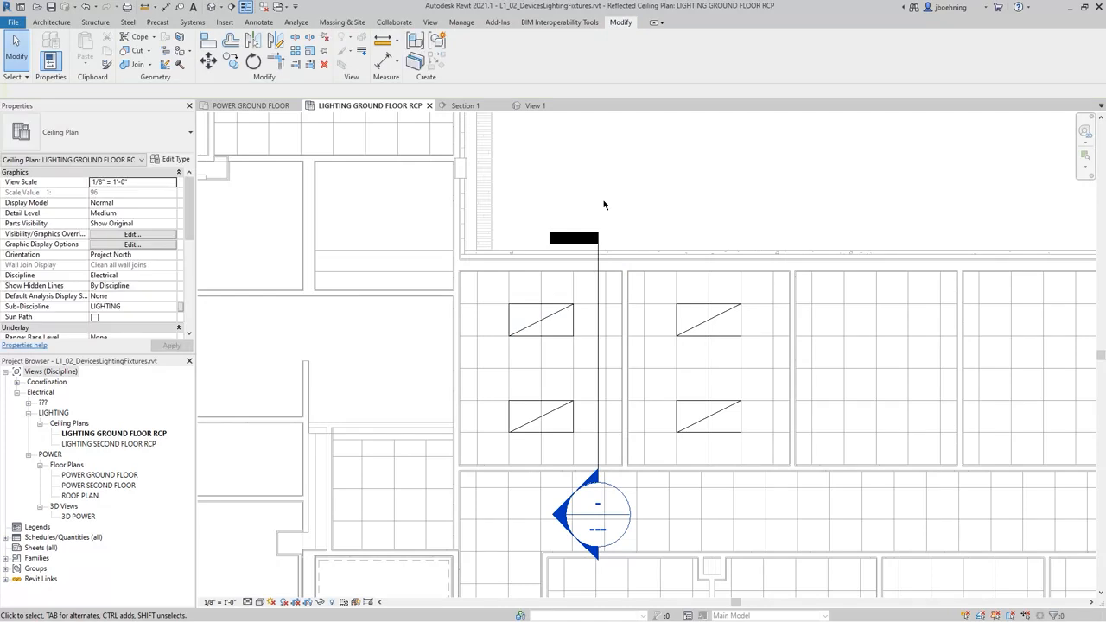
pyautogui.scroll(-3, 643, 370)
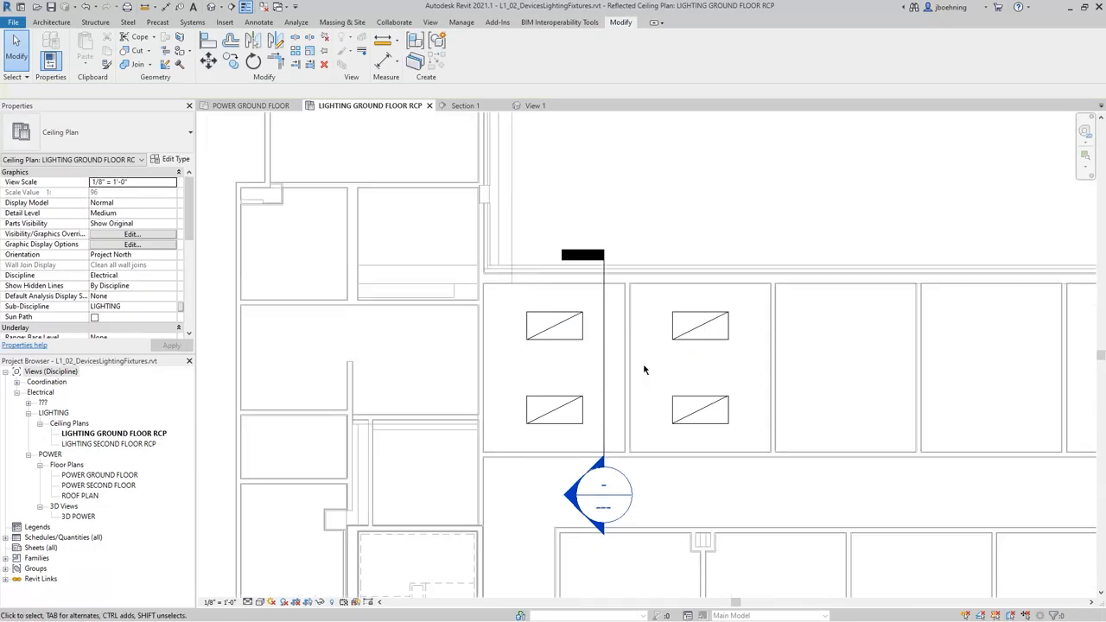
# Switch to the POWER GROUND FLOOR plan at treatment room 1507.
pyautogui.click(253, 105)
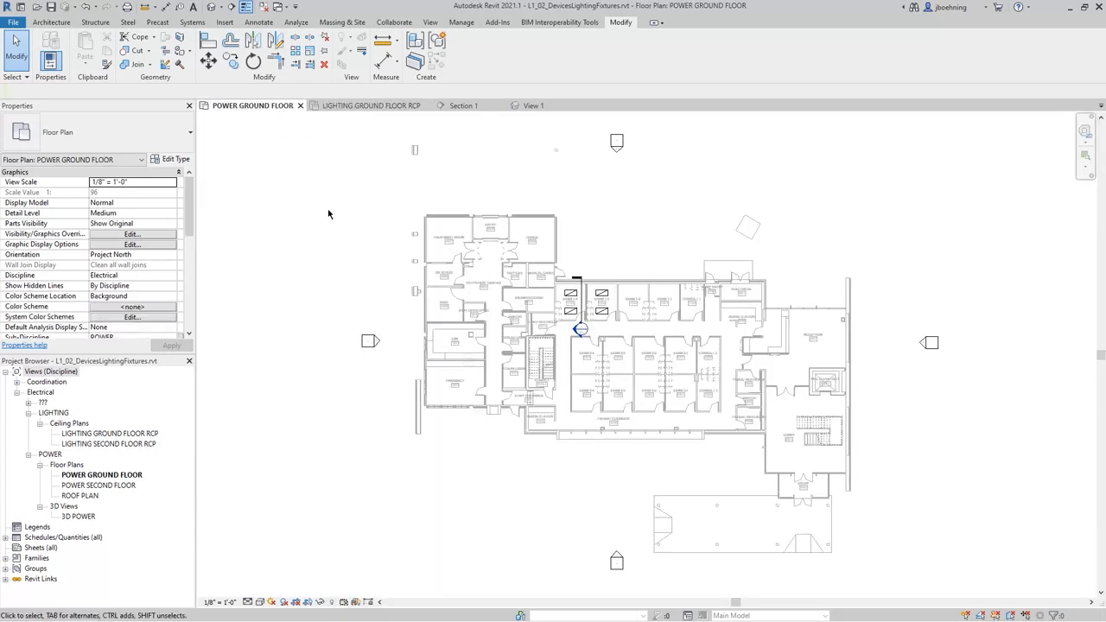
pyautogui.scroll(5, 423, 233)
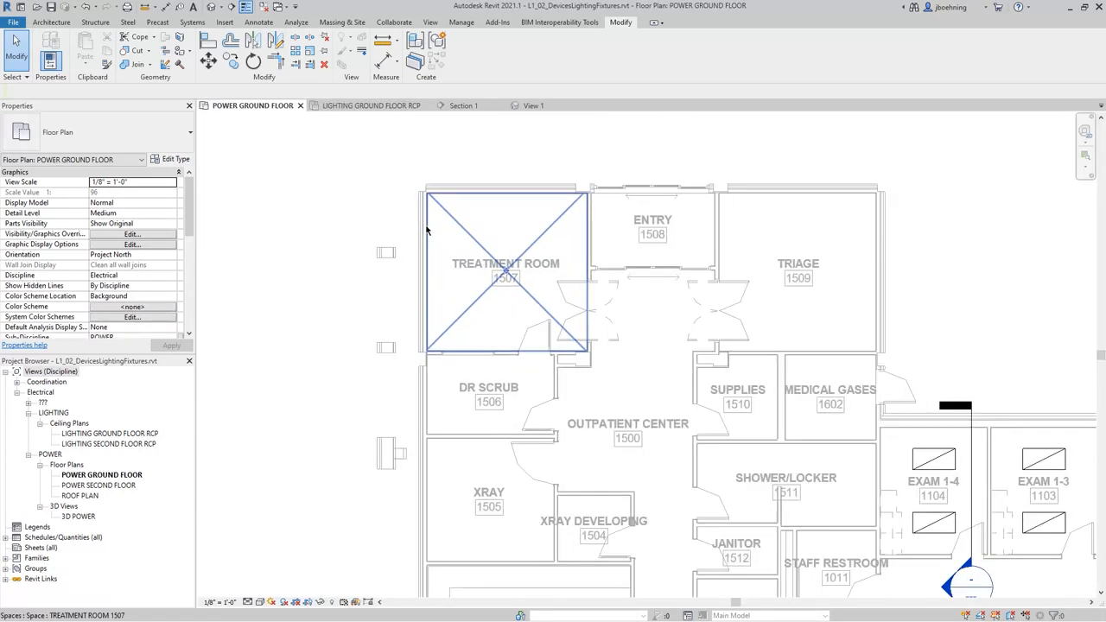
pyautogui.moveTo(349, 210); pyautogui.dragTo(389, 245, button='middle')
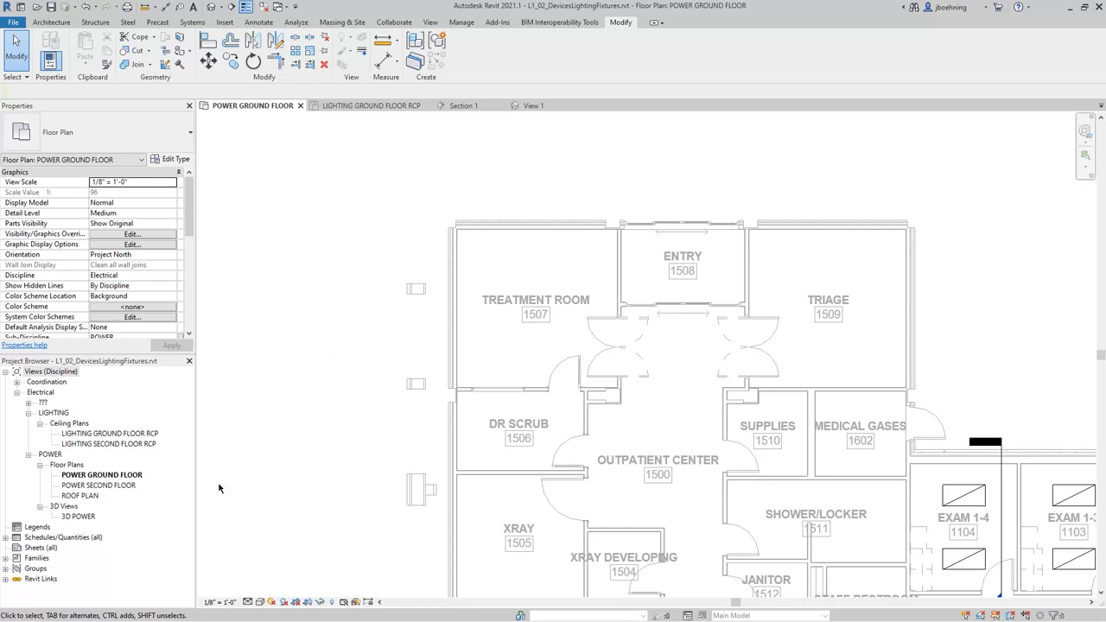
# Find the Duplex Receptacle among the project's Electrical Fixtures families and inspect its GFCI type.
pyautogui.click(6, 558)
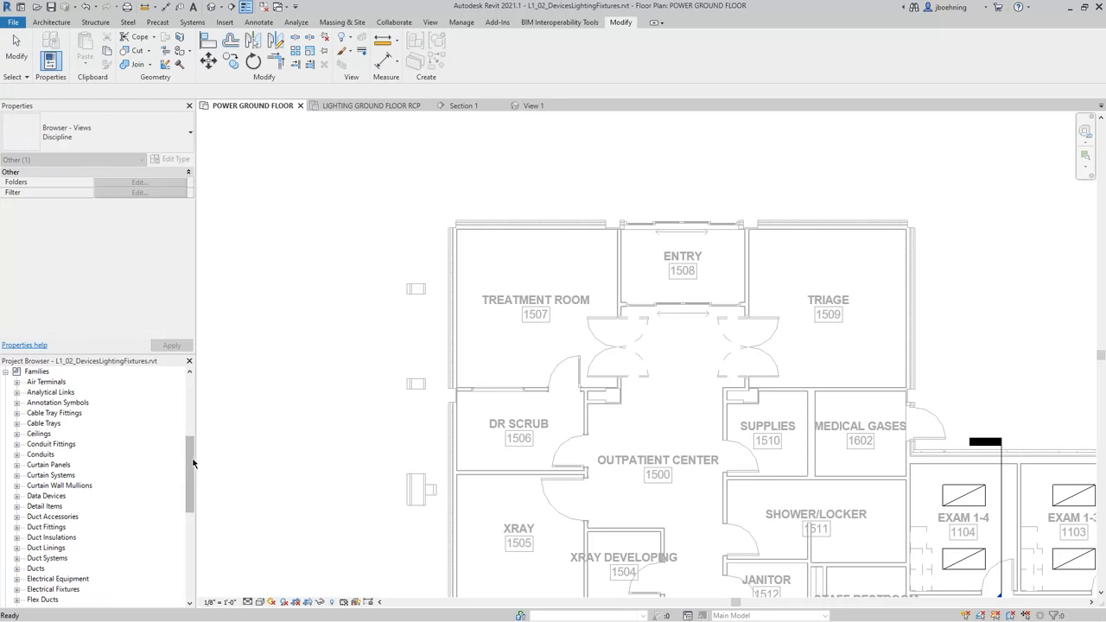
pyautogui.moveTo(188, 465); pyautogui.dragTo(184, 480)
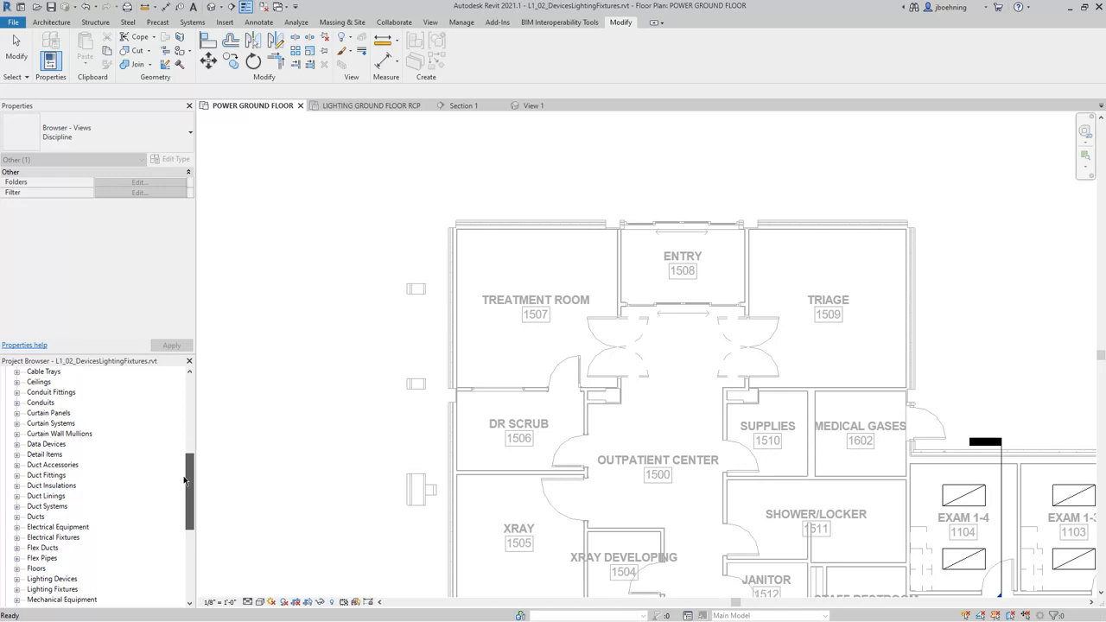
pyautogui.click(16, 538)
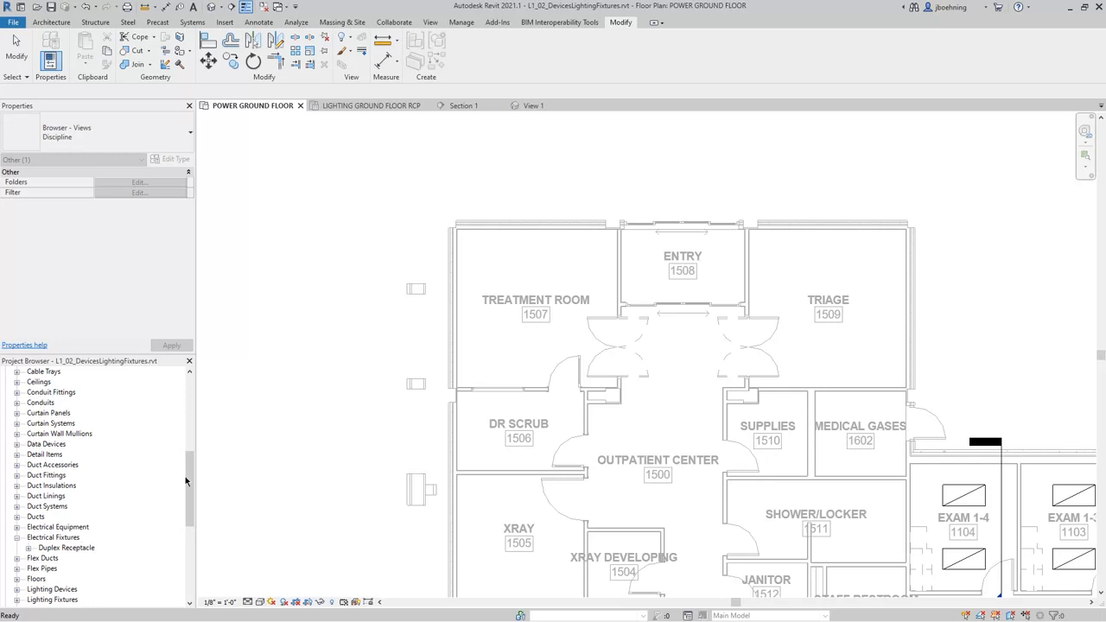
pyautogui.moveTo(188, 476); pyautogui.dragTo(190, 509)
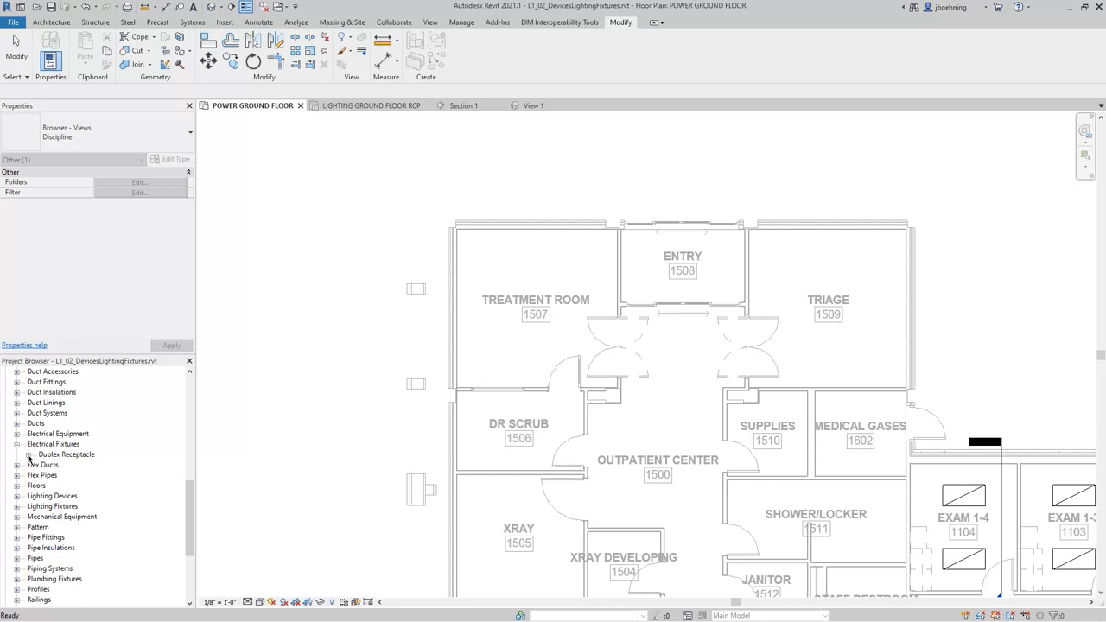
pyautogui.click(28, 454)
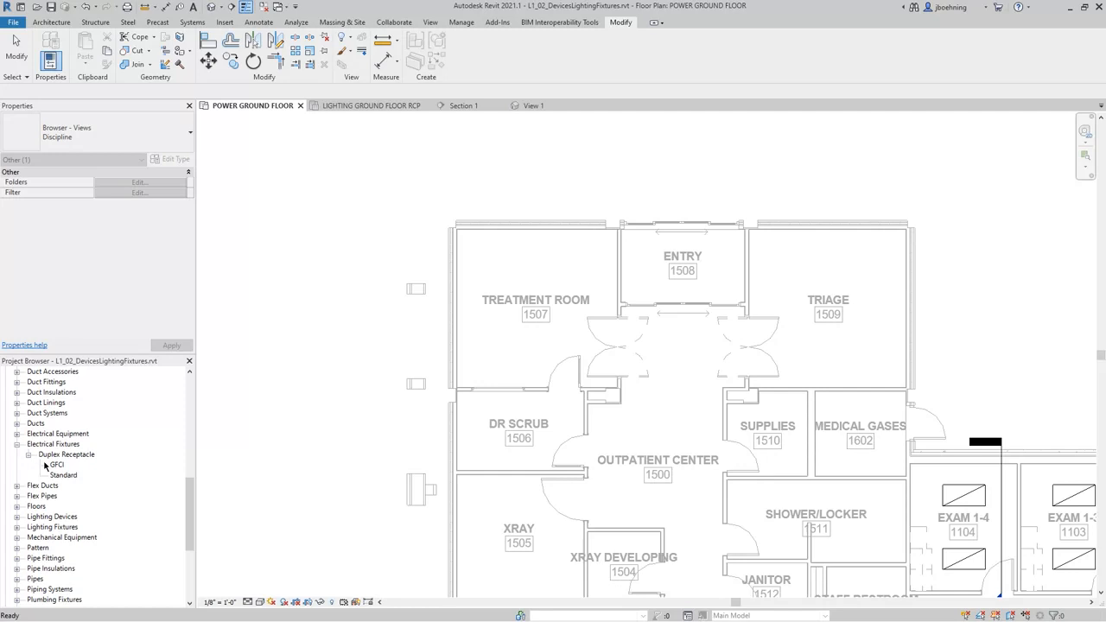
pyautogui.click(56, 465)
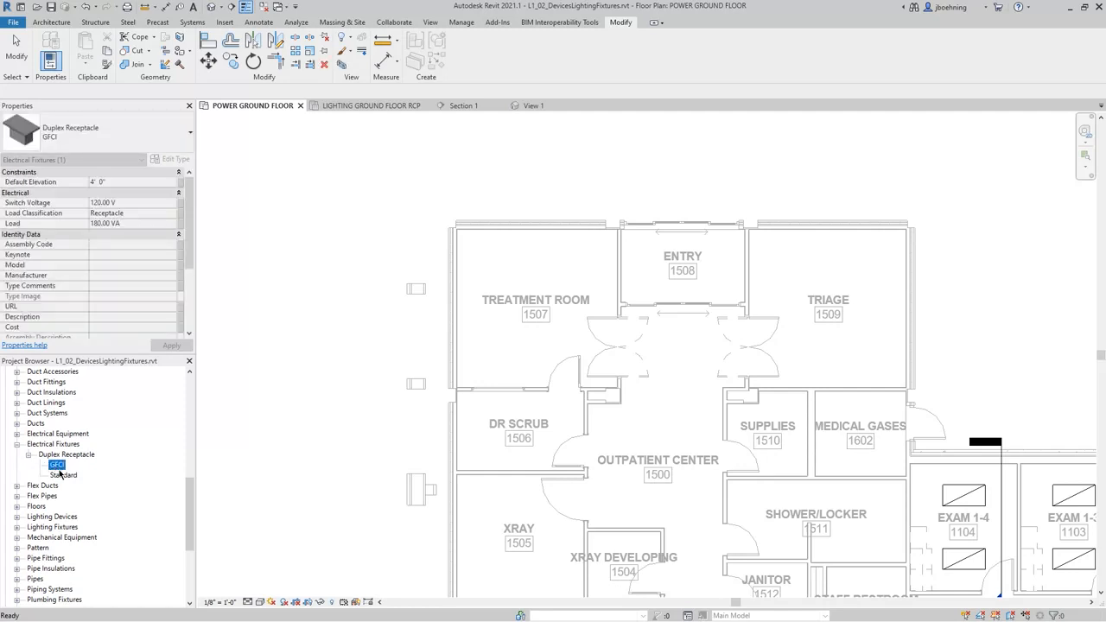
pyautogui.click(69, 481)
pyautogui.moveTo(66, 476); pyautogui.dragTo(315, 393)
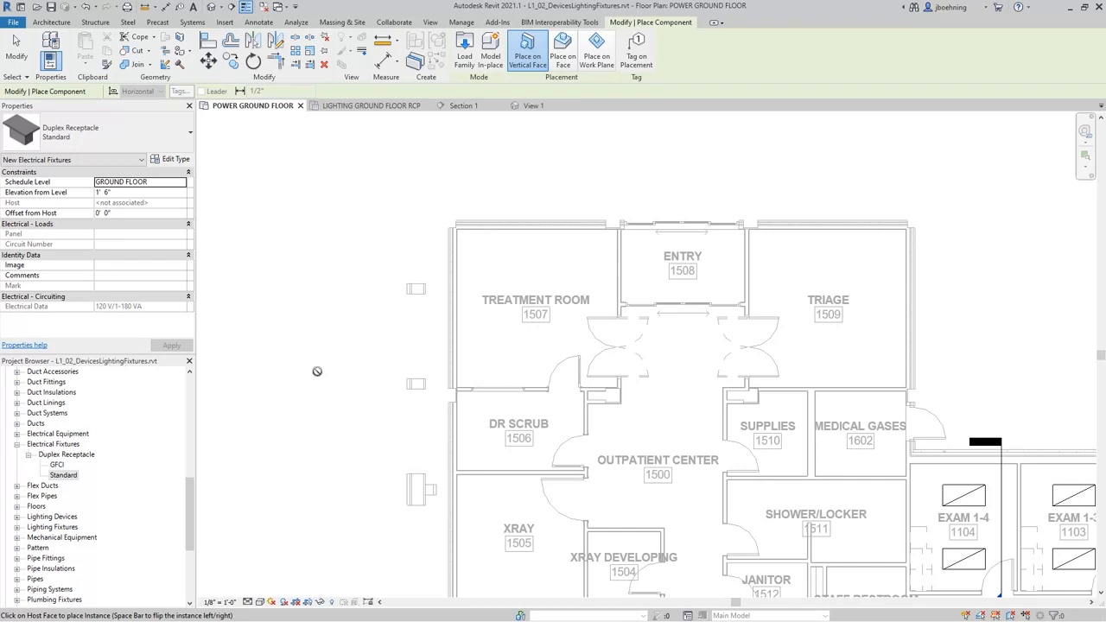
pyautogui.click(17, 50)
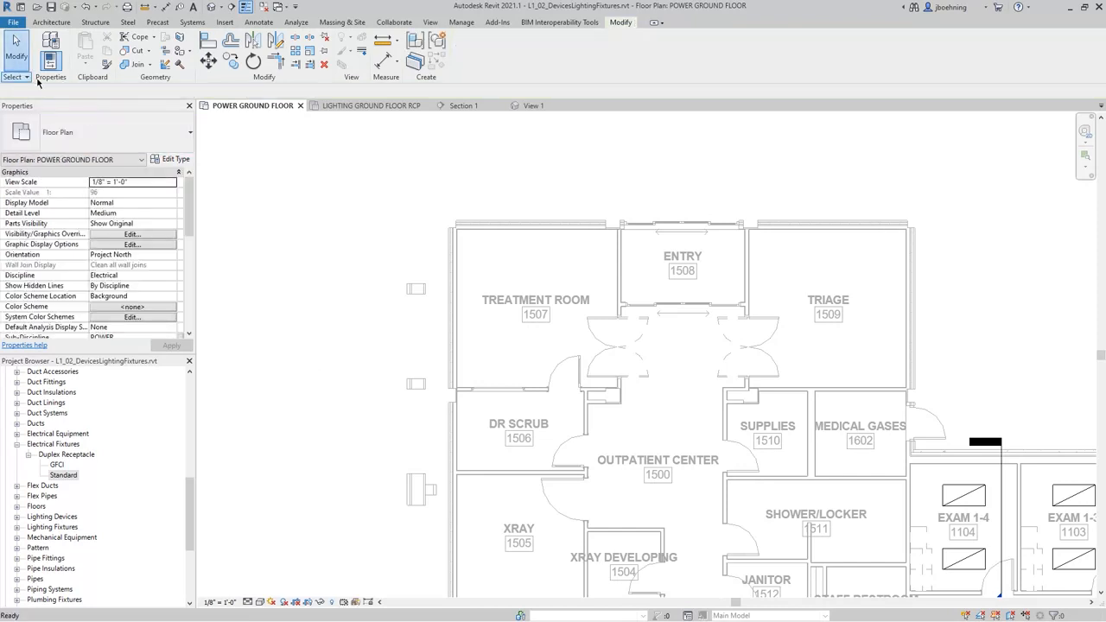
# Place four Standard Duplex Receptacles on vertical faces in treatment room 1507, two along its upper wall and two along its left exterior wall.
pyautogui.click(192, 21)
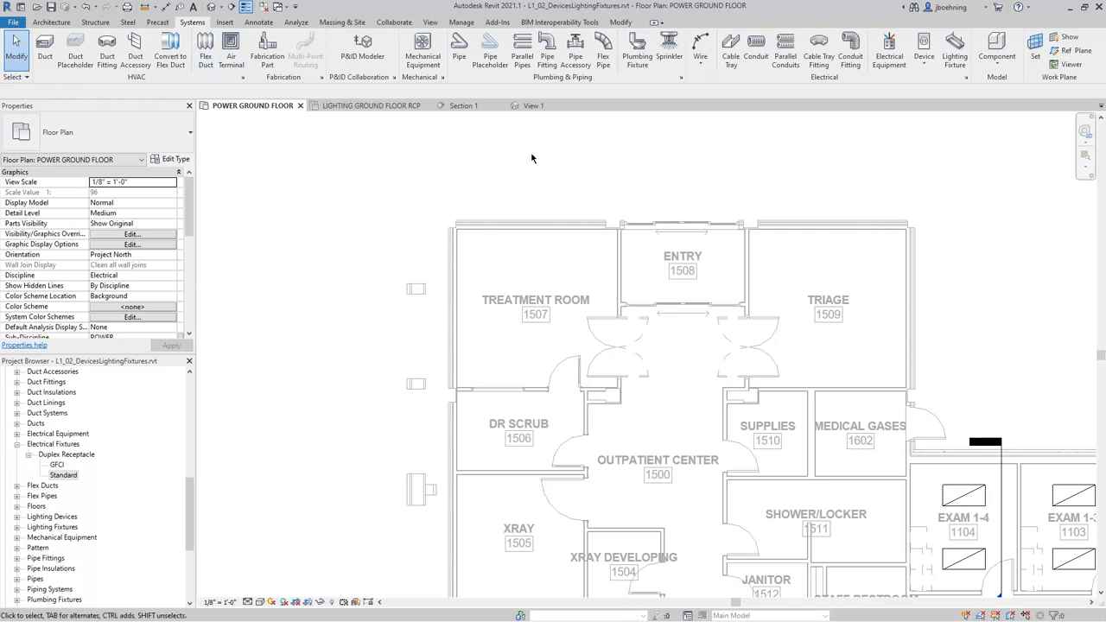
pyautogui.click(935, 68)
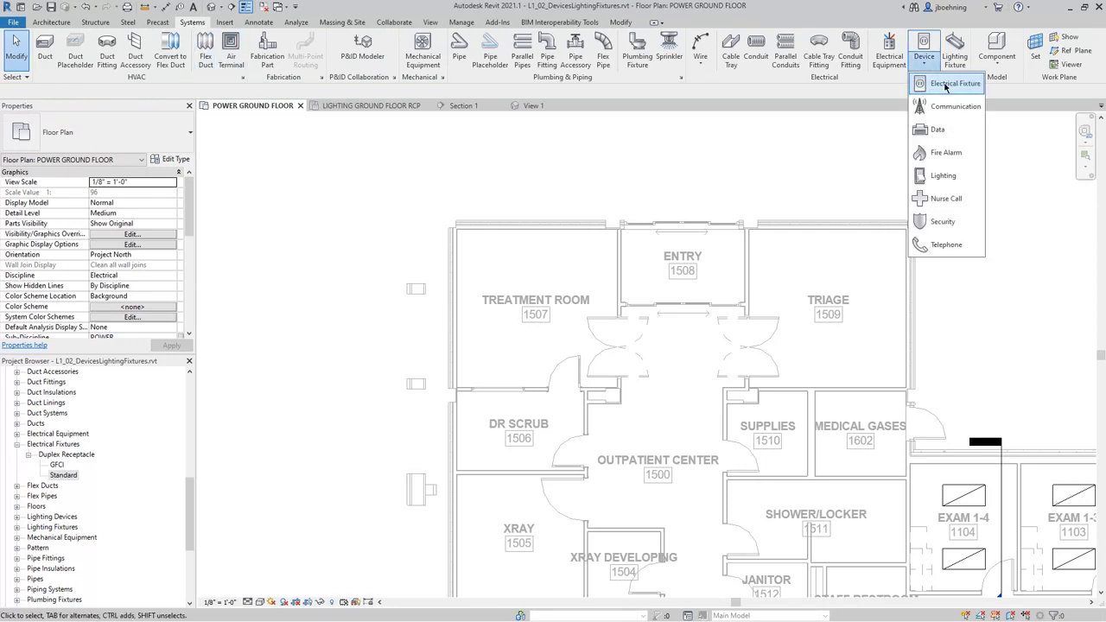
pyautogui.click(946, 90)
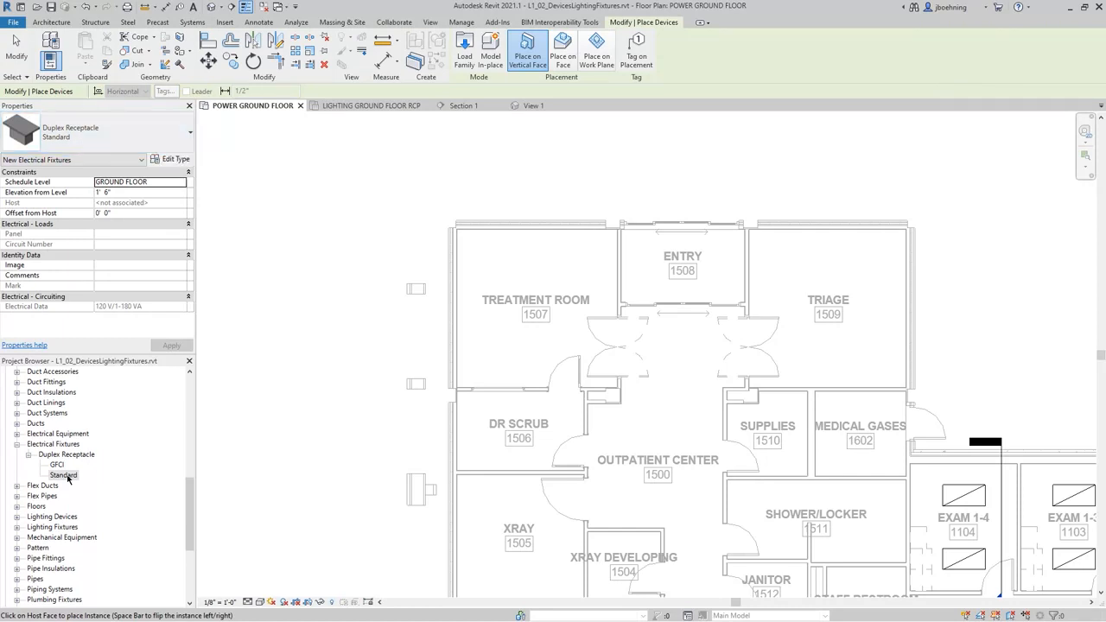
pyautogui.scroll(2, 462, 214)
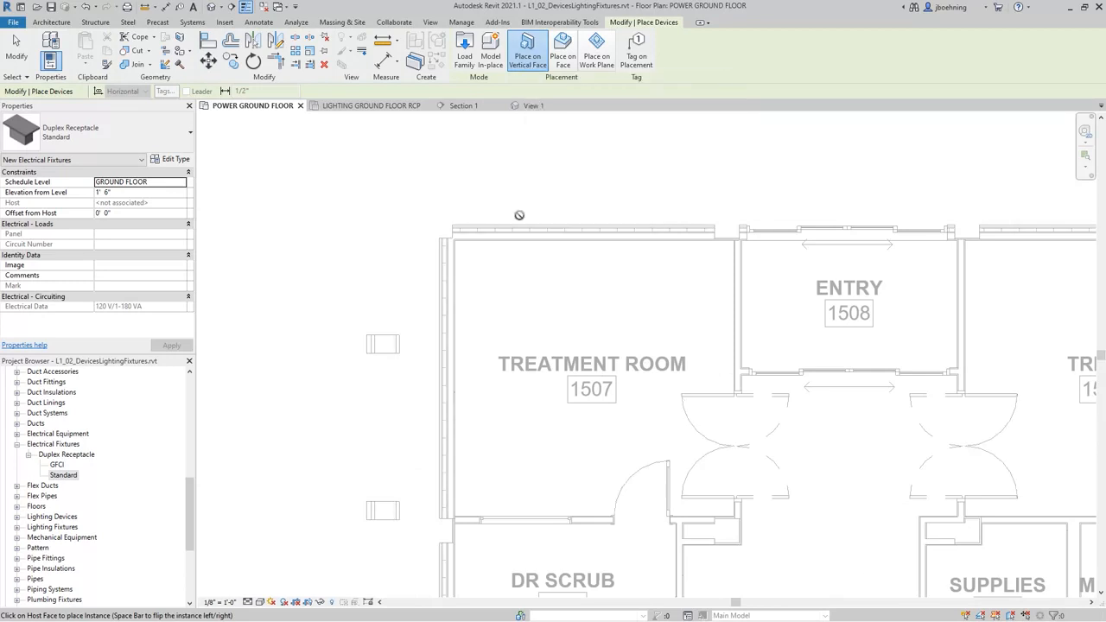
pyautogui.click(501, 241)
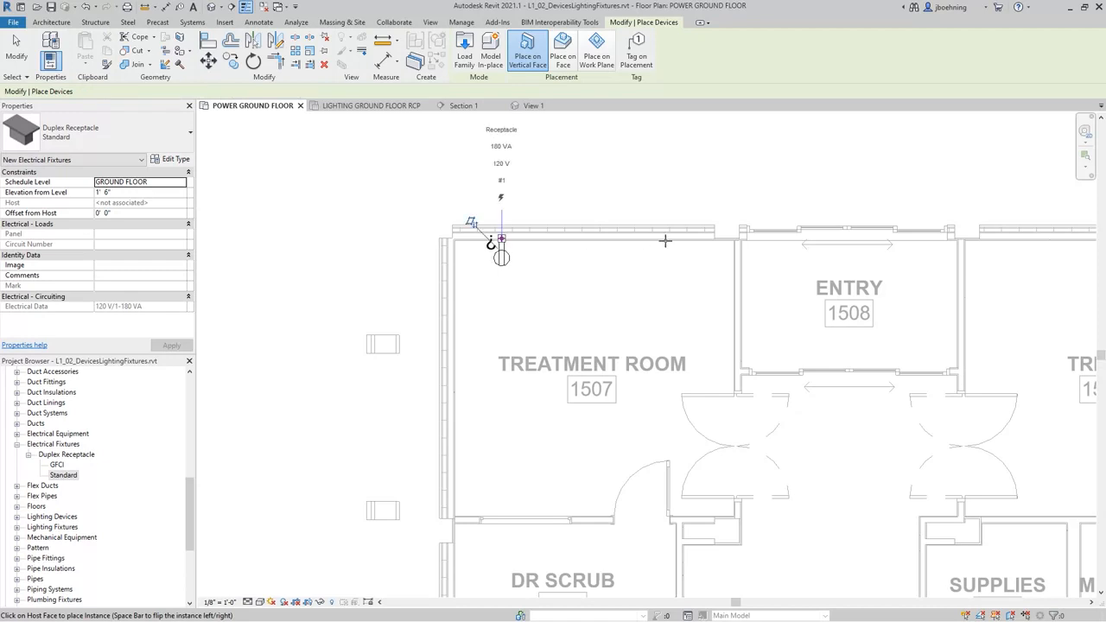
pyautogui.click(668, 241)
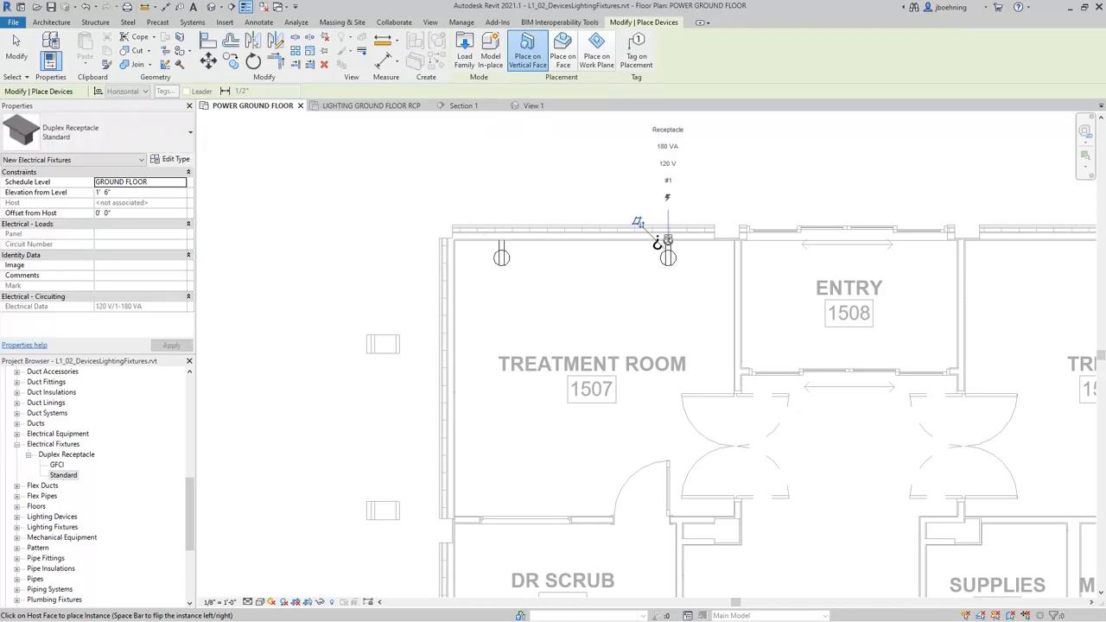
pyautogui.click(458, 306)
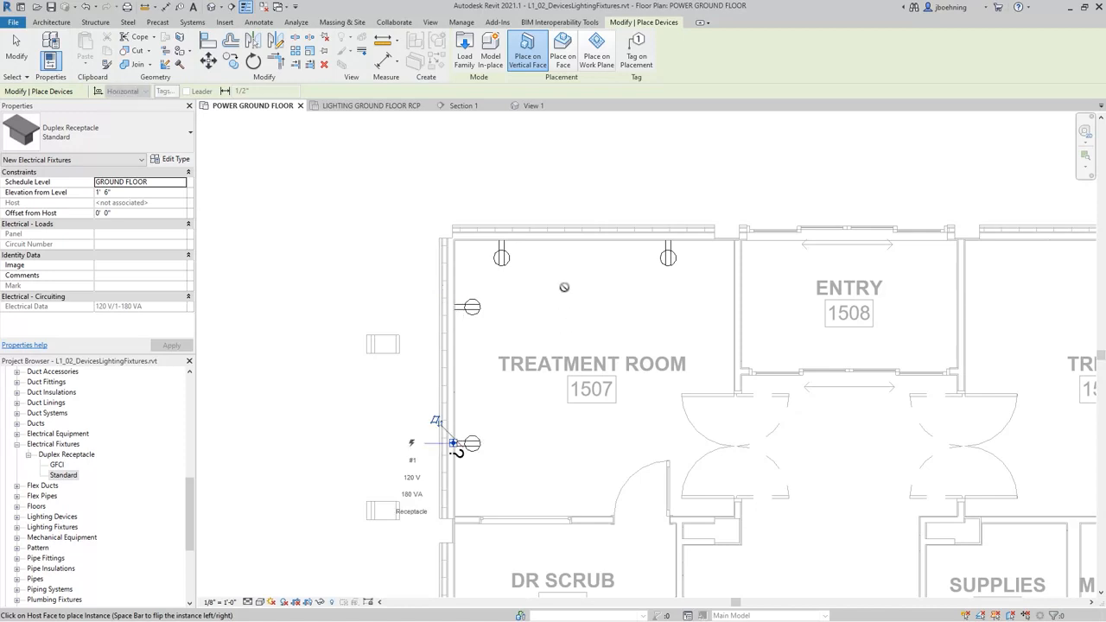
pyautogui.scroll(2, 564, 286)
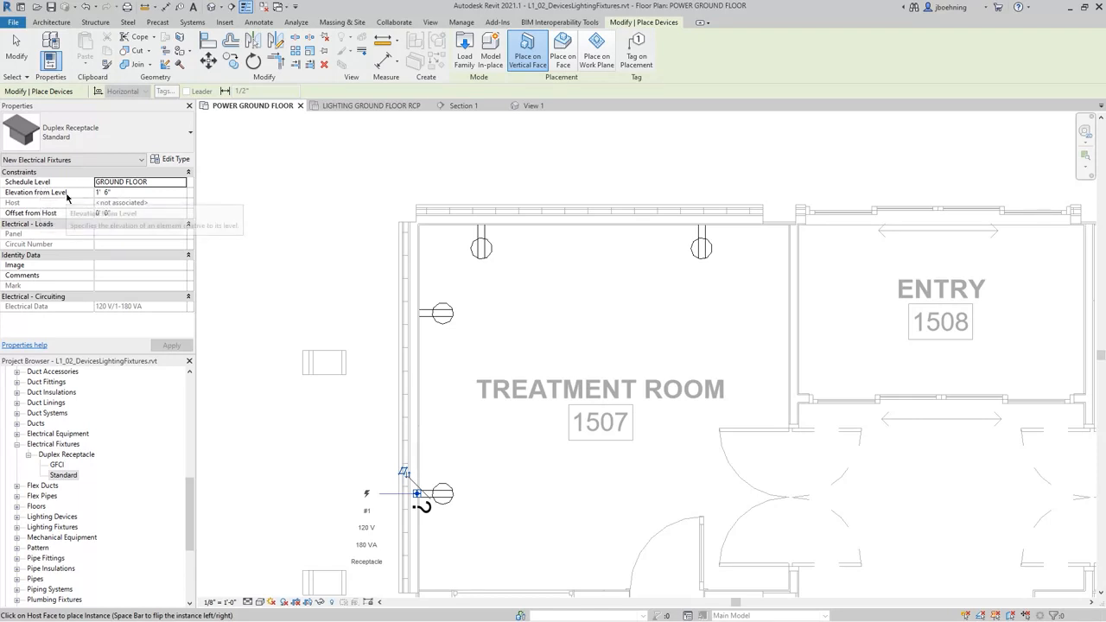
pyautogui.click(11, 65)
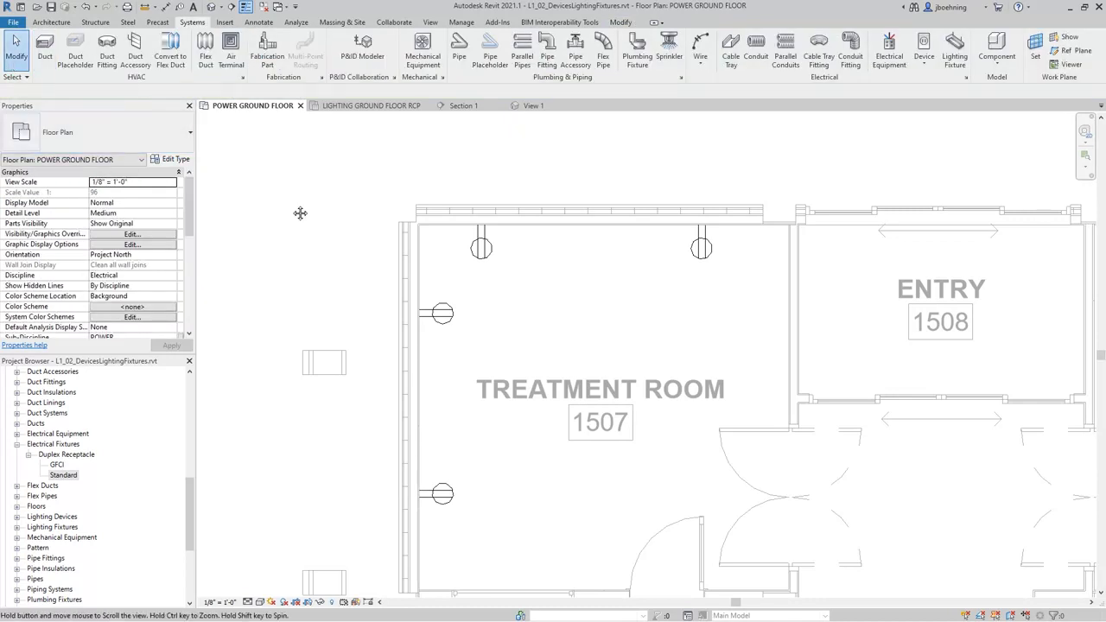
# Set the Offset from Host of the left receptacle on treatment room 1507's upper wall to 0' 6".
pyautogui.moveTo(299, 213); pyautogui.dragTo(311, 224, button='middle')
pyautogui.click(494, 275)
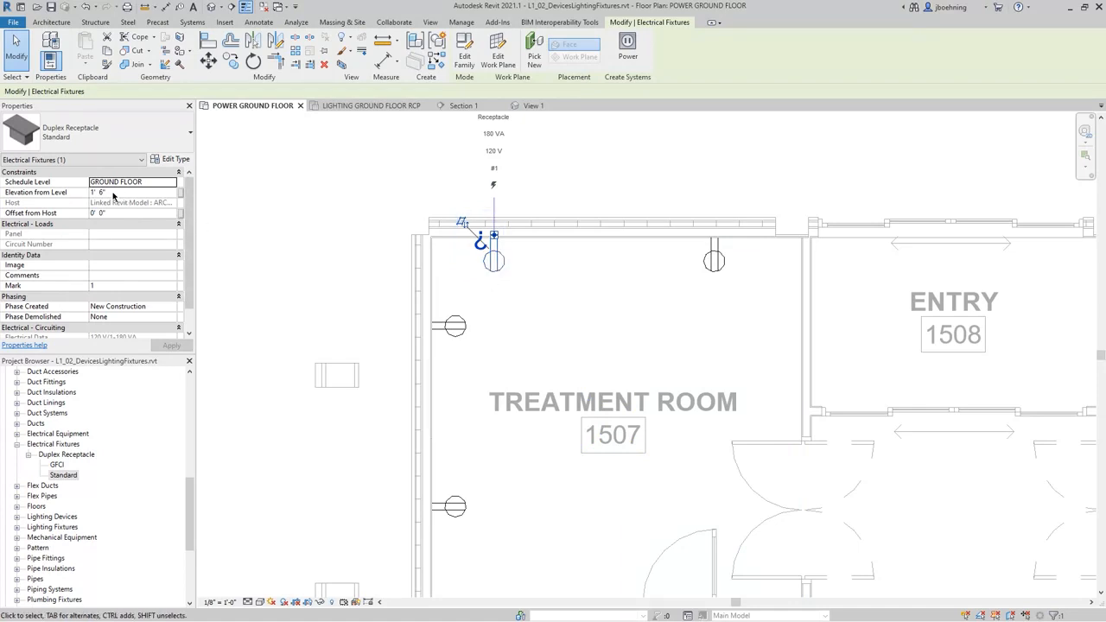
pyautogui.click(117, 214)
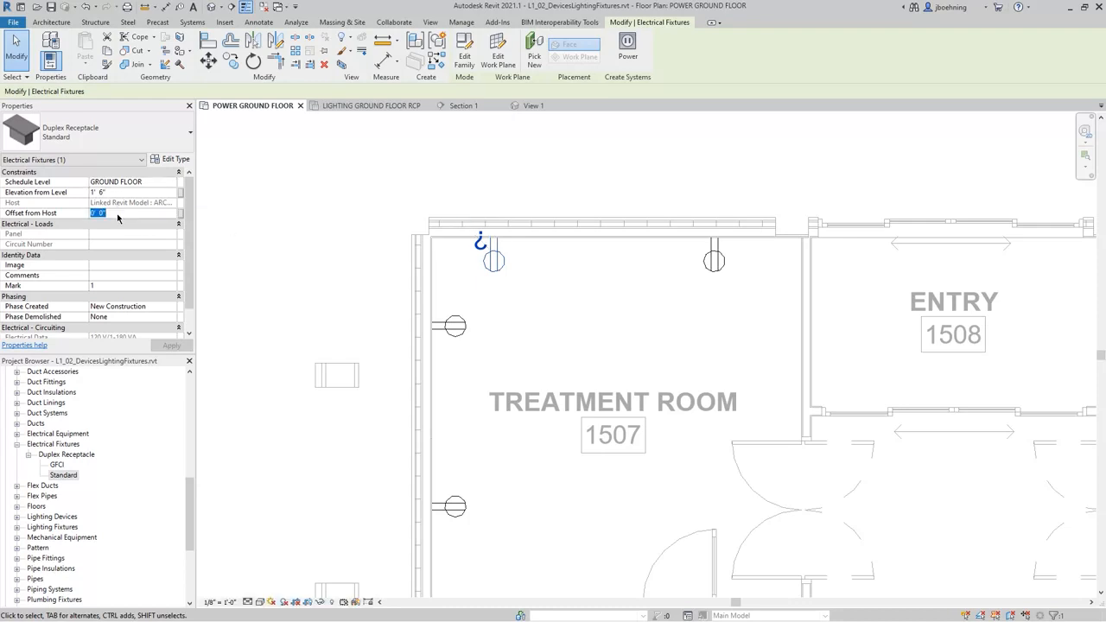
pyautogui.write('0 6')
pyautogui.press('Return')
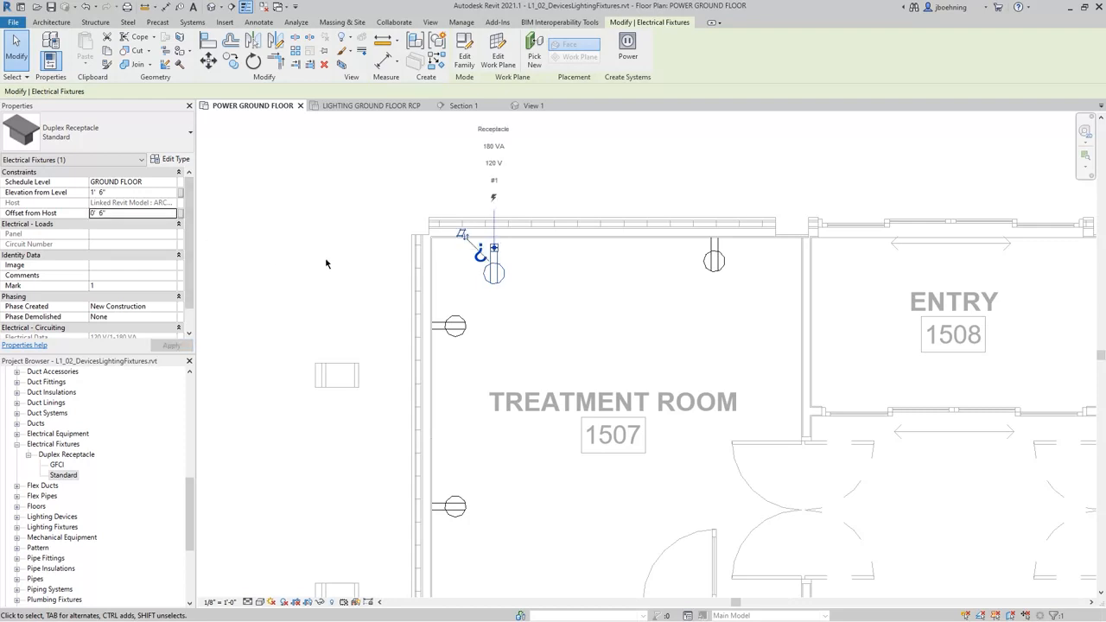
# Reset the same receptacle's Offset from Host to 0' 0" so it sits on the wall face.
pyautogui.click(142, 217)
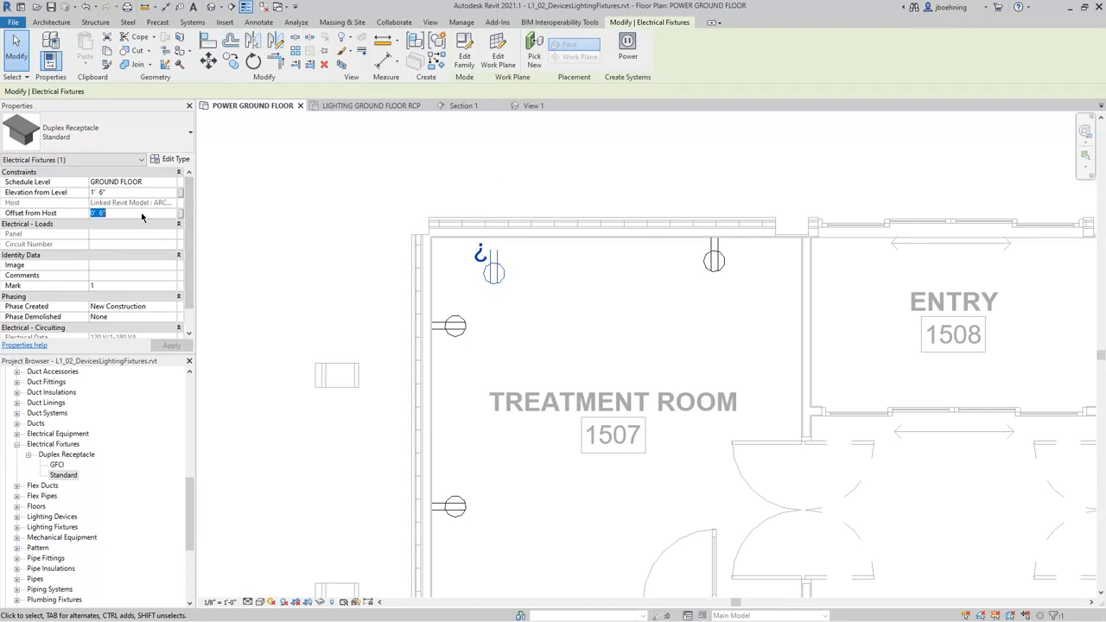
pyautogui.write('0')
pyautogui.press('Return')
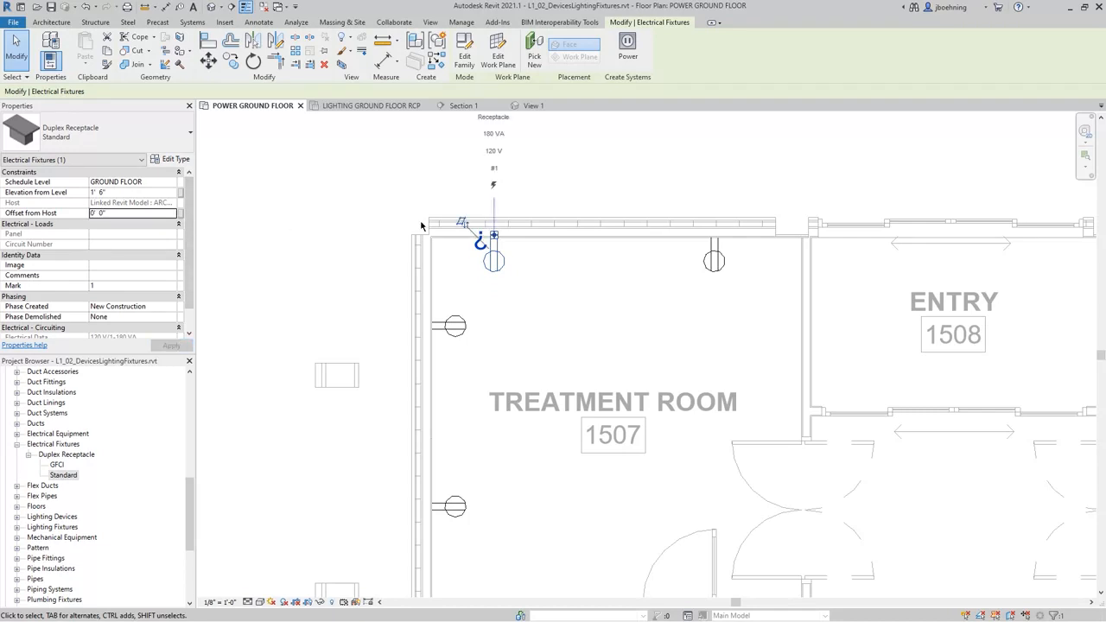
# Inspect the Standard receptacle's type properties and look through the load classification types available for its Load Classification.
pyautogui.scroll(3, 420, 226)
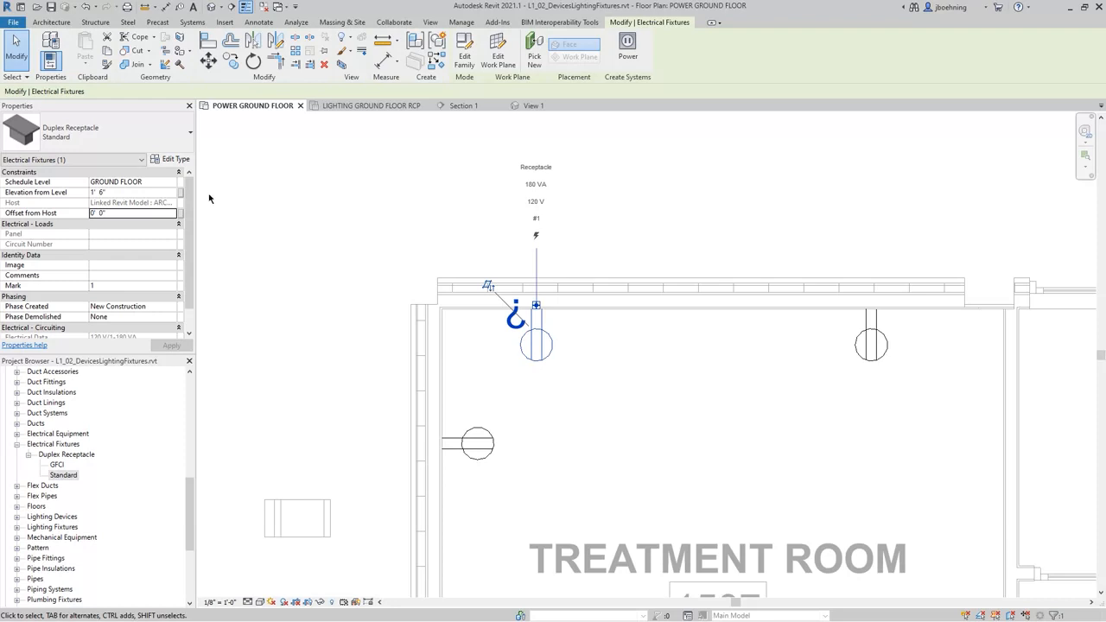
pyautogui.click(176, 159)
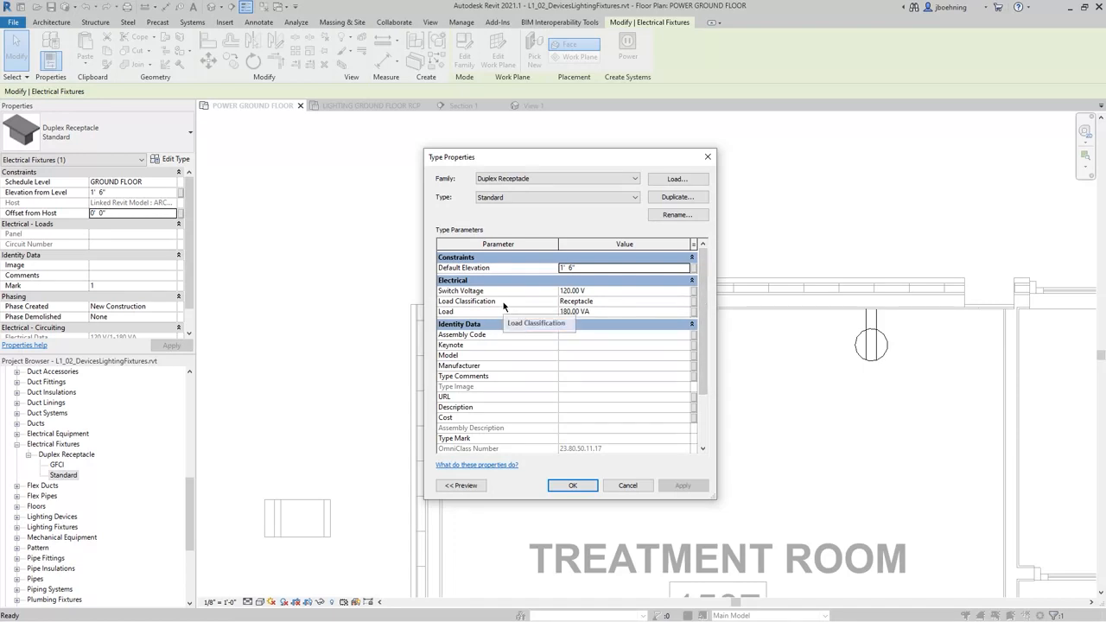
pyautogui.click(604, 302)
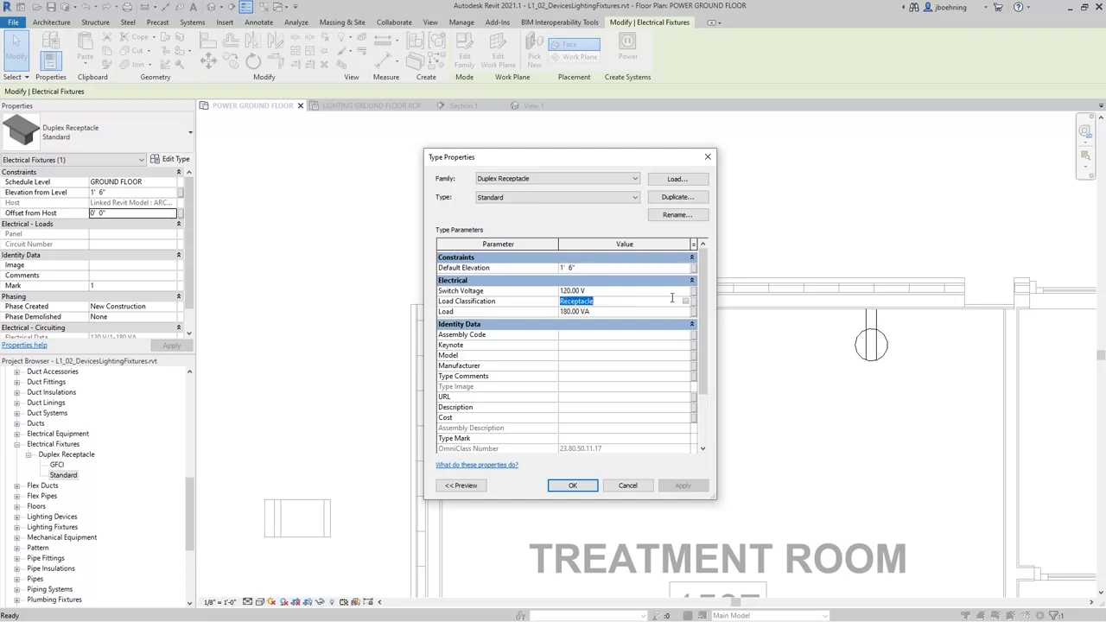
pyautogui.click(685, 300)
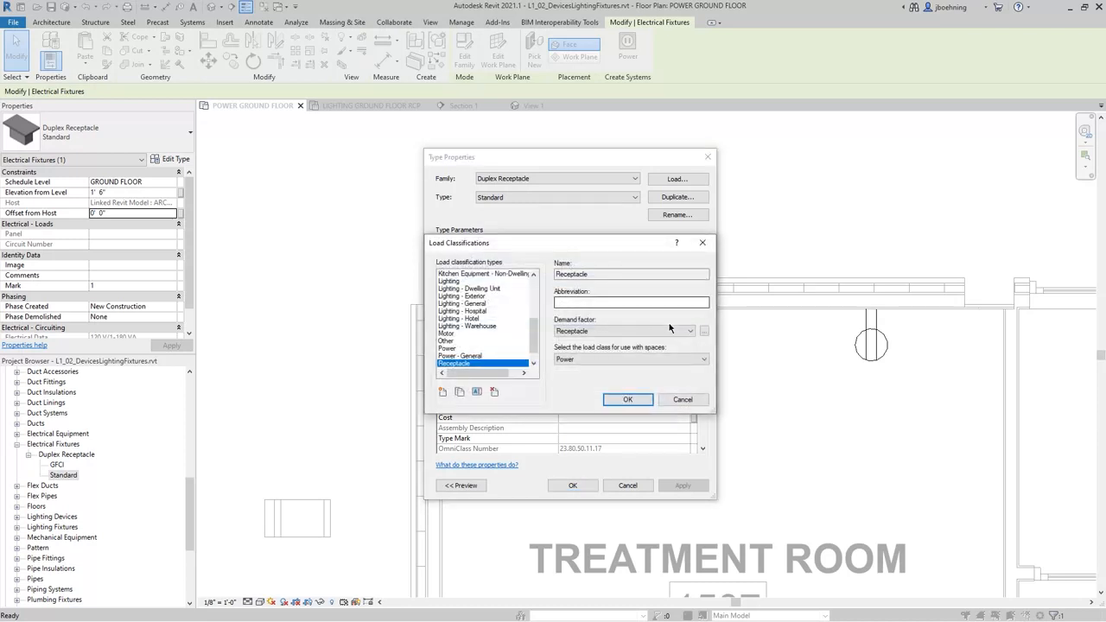
pyautogui.moveTo(533, 342); pyautogui.dragTo(533, 349)
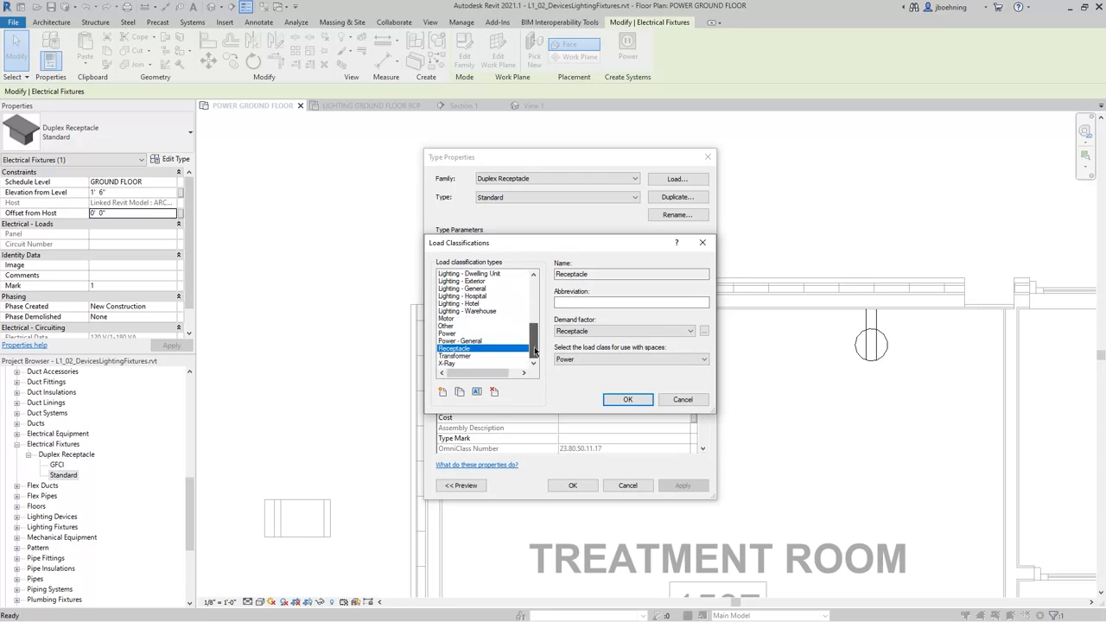
# Open the Receptacle demand factor definition and examine its load ranges and the other demand factor types.
pyautogui.click(577, 335)
pyautogui.click(703, 333)
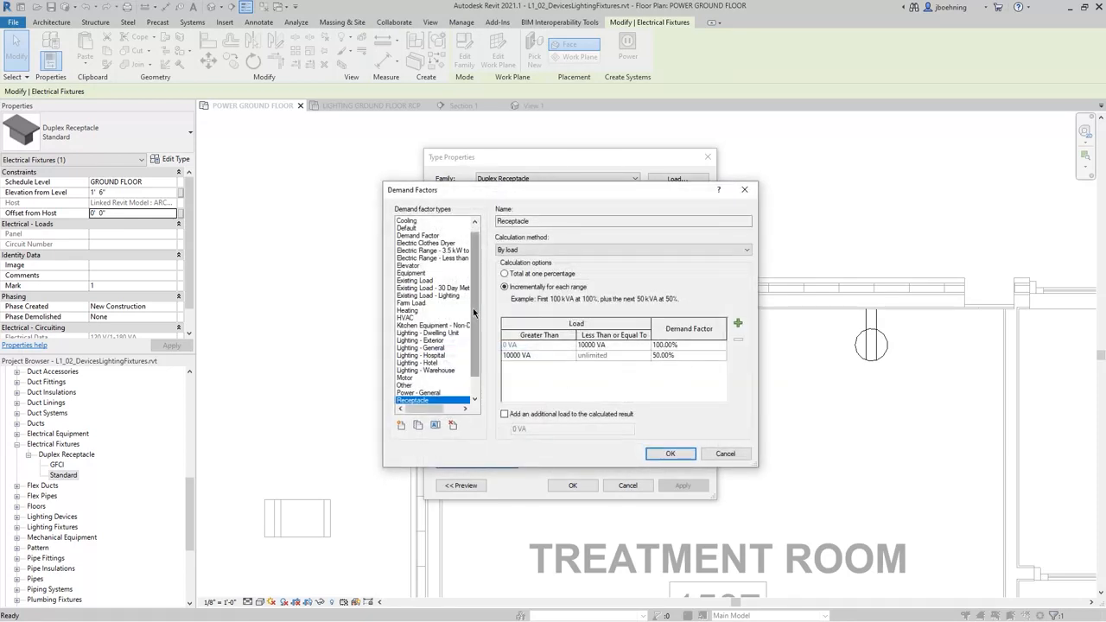
pyautogui.scroll(-1, 476, 328)
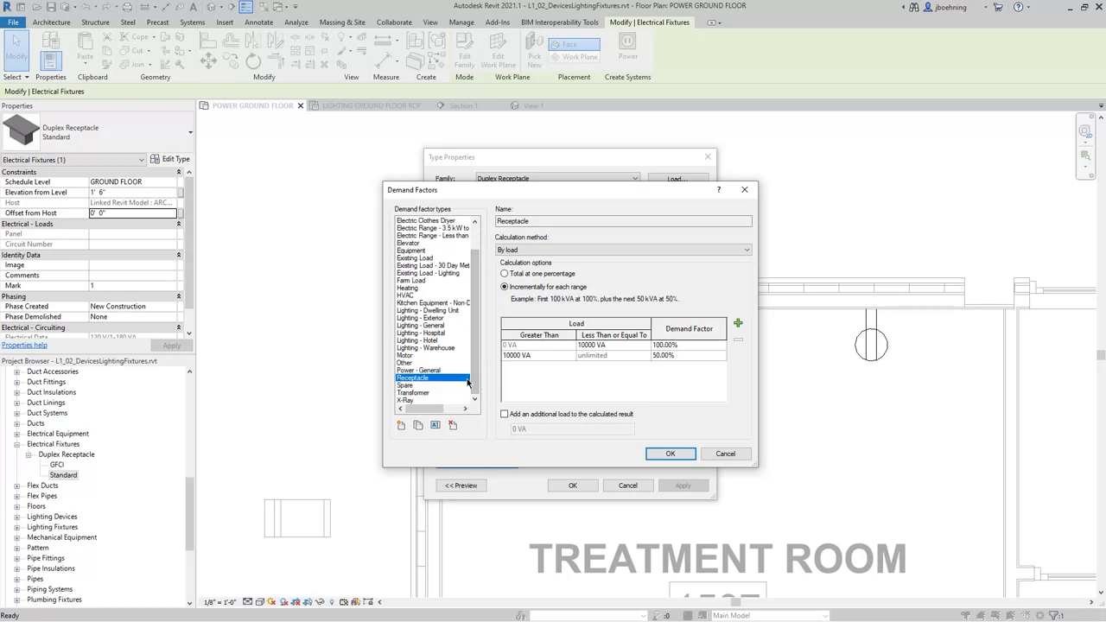